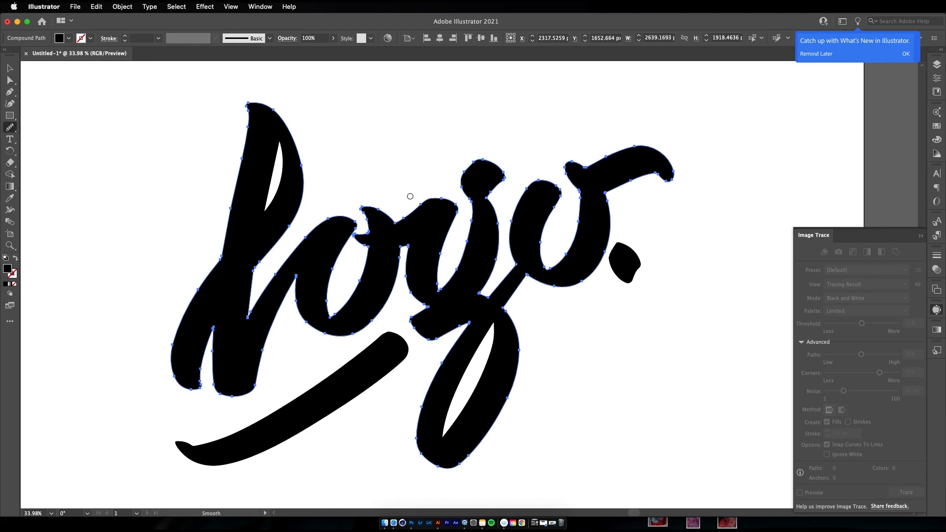
Delete the surplus anchor points on the rounded upper end of the underline stroke
key(z)
drag(387, 344, 448, 343)
key(space)
drag(448, 343, 420, 330)
click(364, 320)
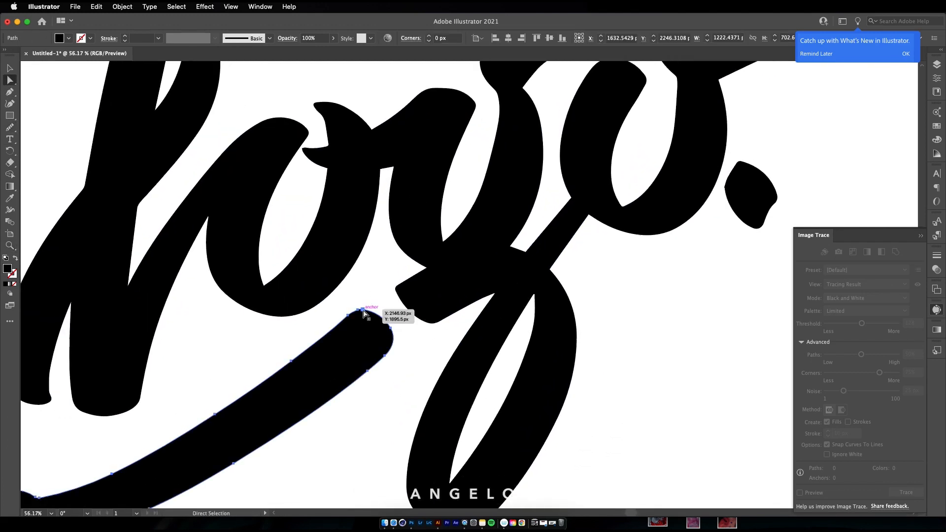
key(minus)
click(390, 329)
Move the two corner anchors at the underline's upper end outward and lengthen the lower corner's curve handle
key(a)
drag(385, 356, 399, 344)
drag(358, 310, 372, 300)
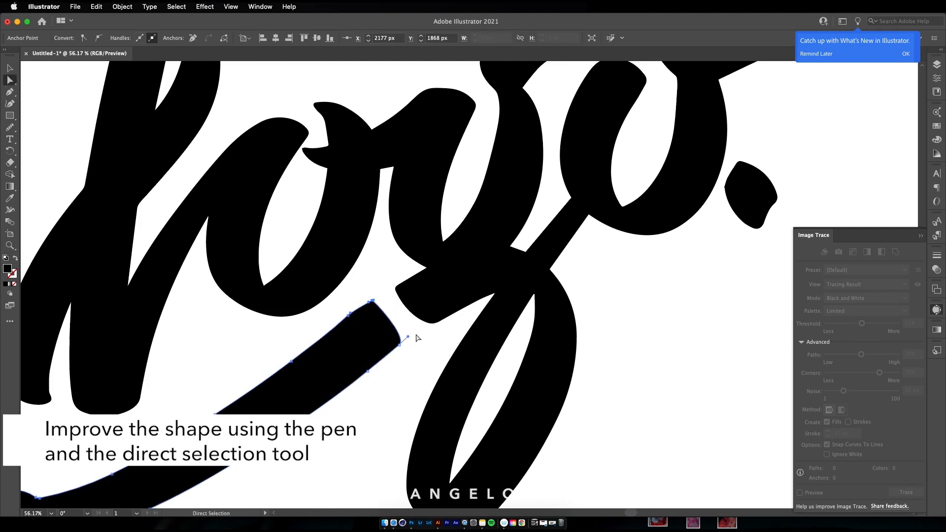
drag(416, 334, 417, 333)
Delete the extra anchor along the underline's upper edge and nudge its two end corner anchors into line
key(minus)
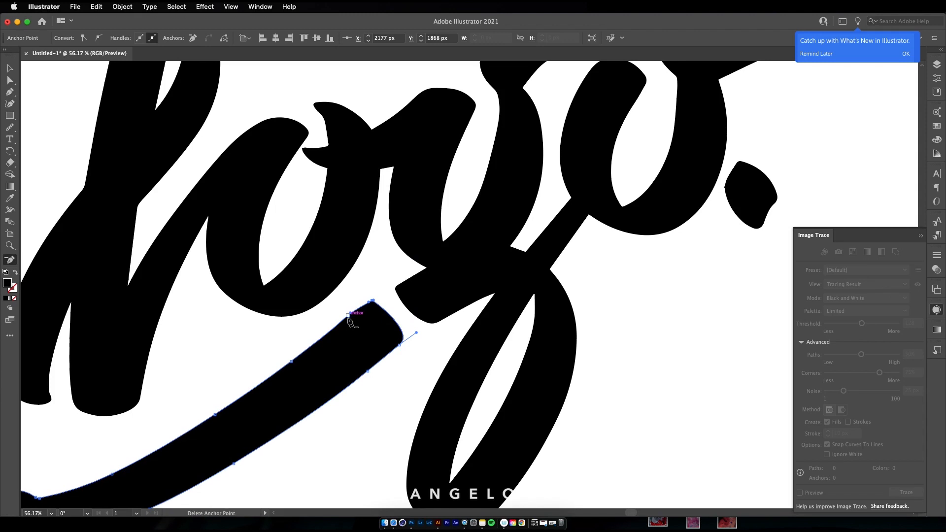
key(a)
click(362, 306)
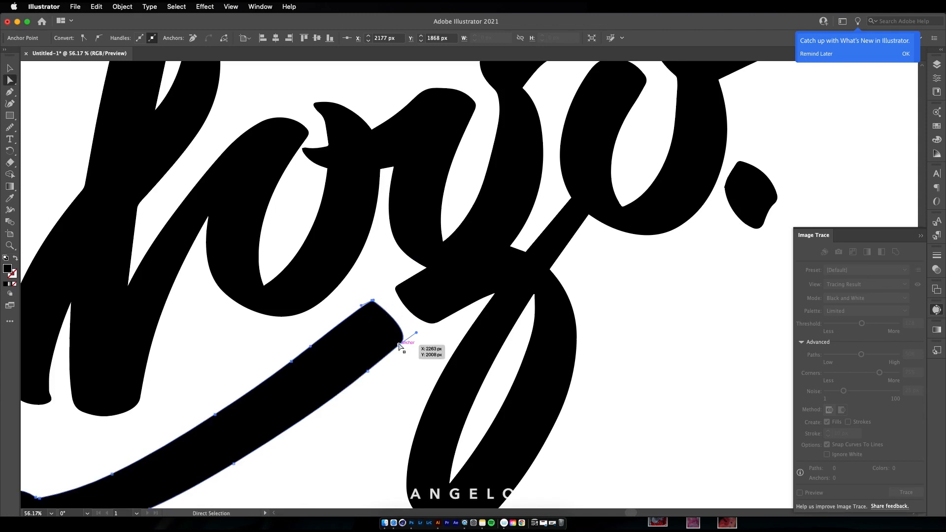
drag(395, 349, 397, 346)
drag(373, 300, 376, 298)
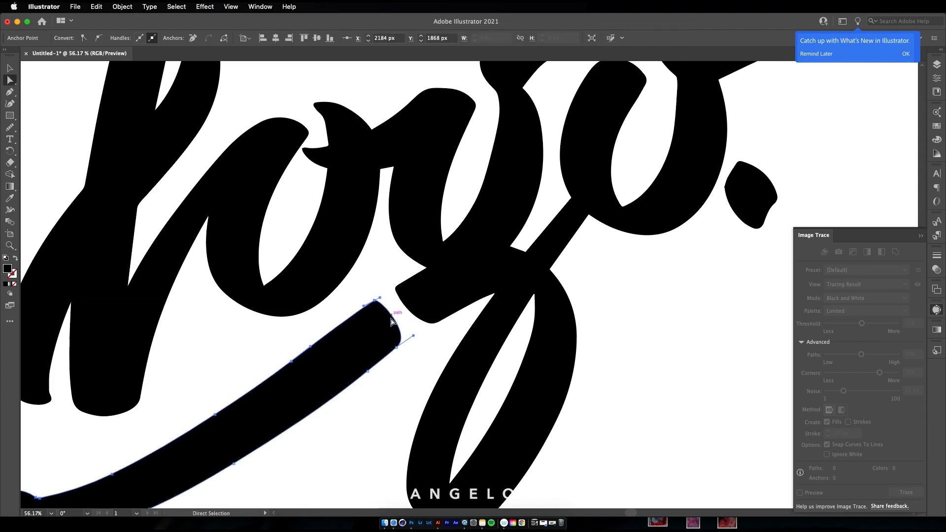
Refine the lower corner curve at the underline's upper end with the Direct Selection and Smooth tools
shift+click(396, 347)
mouse_move(402, 354)
mouse_down()
mouse_move(391, 354)
mouse_move(403, 344)
mouse_up()
click(9, 128)
key(a)
click(421, 319)
key(z)
drag(430, 390, 366, 391)
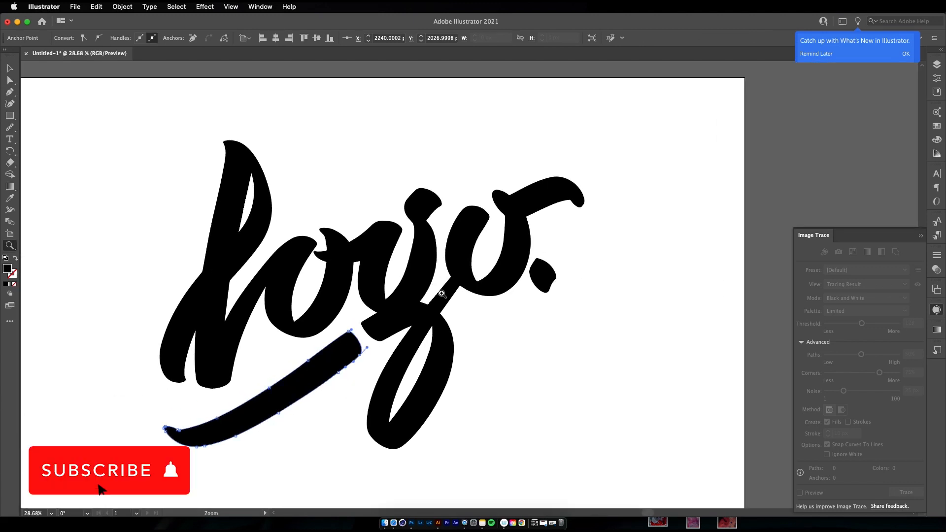
key(a)
drag(460, 282, 481, 278)
key(super+z)
Draw a small pen shape beneath the first o's spur and fill it white as a cut-out detail
key(z)
key(c)
key(p)
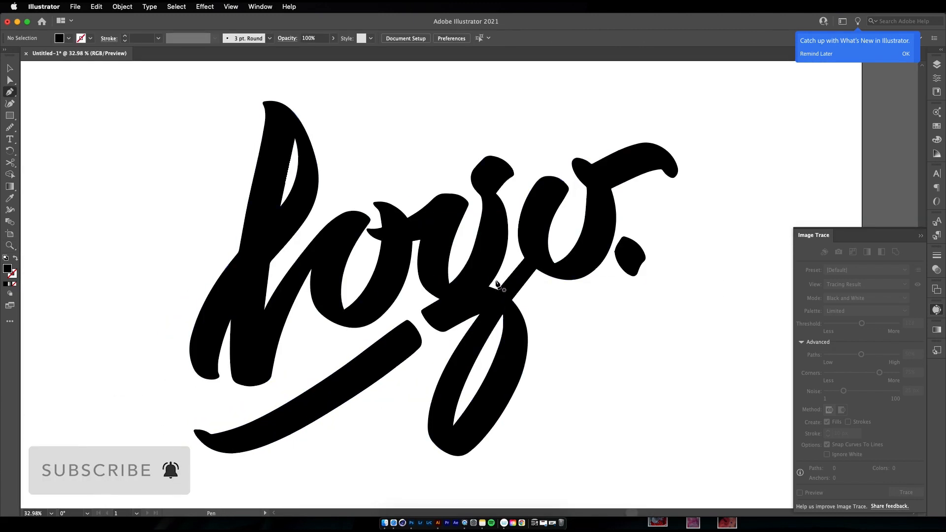
drag(378, 240, 412, 241)
click(363, 244)
double_click(9, 271)
click(613, 179)
click(848, 181)
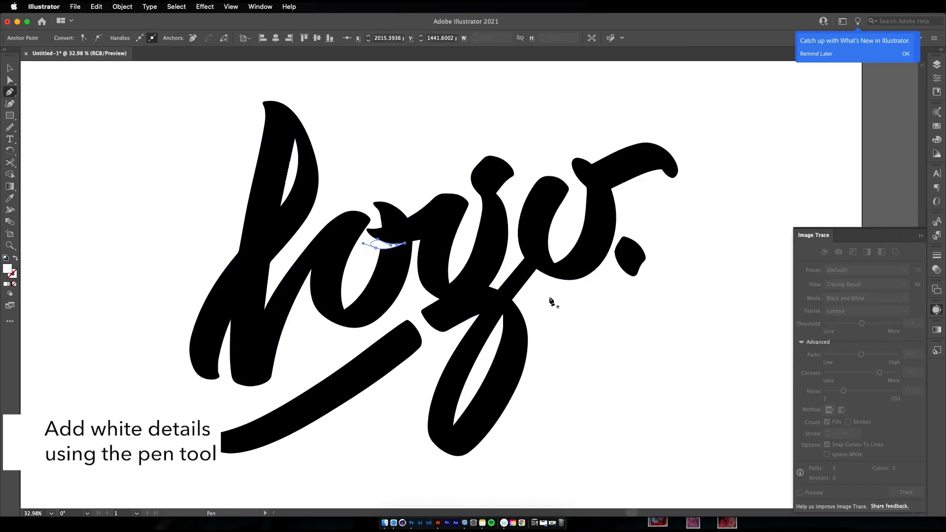
Reshape the white detail beneath the first o's spur by adjusting its anchor points and handles
key(v)
click(530, 304)
key(a)
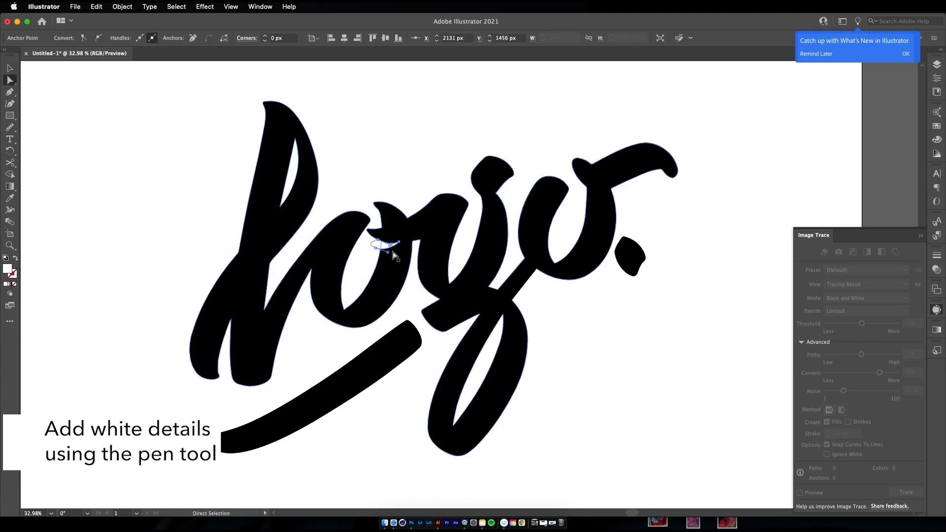
click(394, 245)
key(super+equal)
key(super+equal)
drag(446, 305, 422, 291)
drag(467, 289, 438, 287)
Fine-tune the left-end anchors of the white detail so it follows the underside of the first o's spur
click(402, 328)
click(431, 285)
click(408, 319)
click(430, 285)
click(427, 282)
click(417, 303)
click(470, 288)
click(408, 322)
click(425, 283)
click(426, 279)
click(408, 322)
key(z)
drag(405, 324, 315, 323)
key(space)
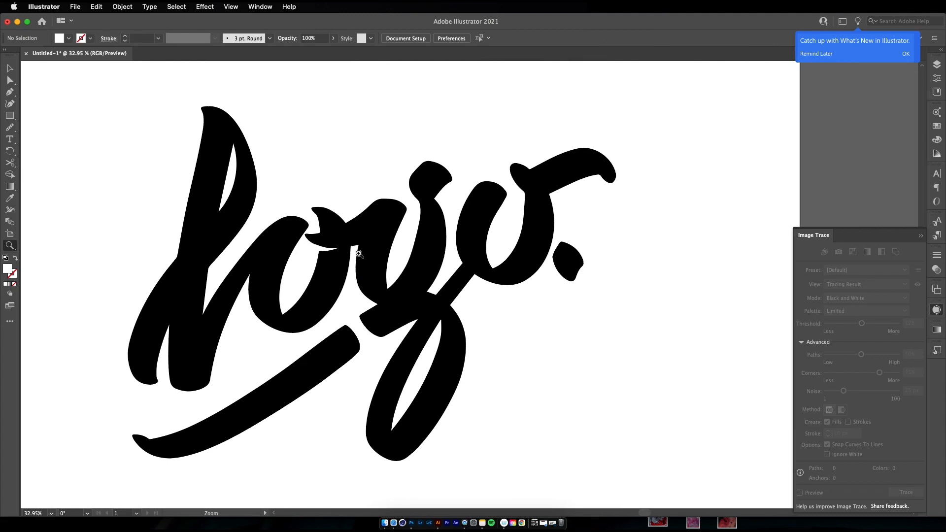
Draw a white notch with the Pen tool where the g's ear meets its neck
drag(435, 189, 496, 204)
key(p)
drag(439, 216, 416, 196)
drag(460, 229, 460, 230)
super+click(459, 271)
Draw a white notch on the outer side of the L's stem where its strokes cross
key(z)
drag(447, 273, 376, 301)
mouse_move(202, 284)
mouse_down()
mouse_move(218, 263)
mouse_move(203, 274)
mouse_up()
drag(233, 237, 213, 220)
key(super+shift+a)
drag(219, 307, 180, 280)
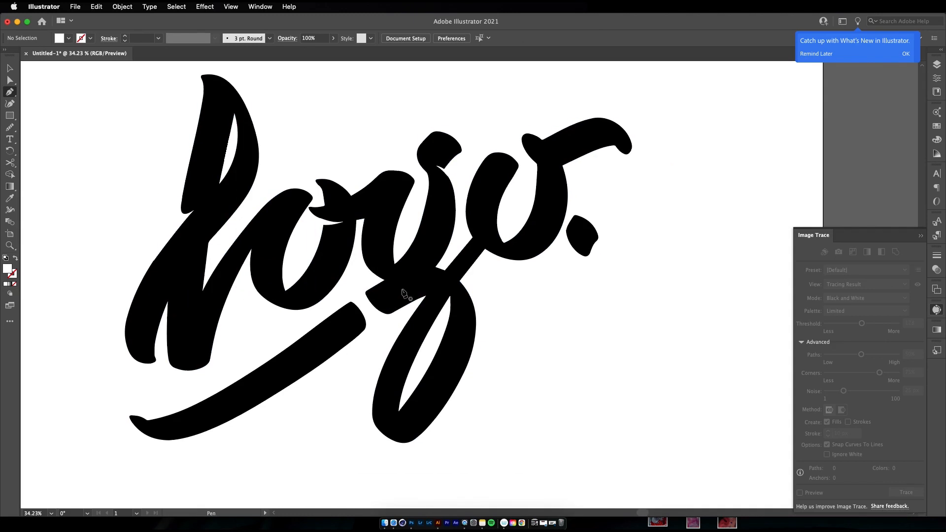
Draw a white detail at the top of the g's descender loop and adjust its anchor points
drag(446, 310, 424, 285)
click(442, 286)
drag(434, 317, 434, 318)
click(451, 318)
super+click(506, 313)
drag(507, 313, 415, 355)
key(a)
click(455, 304)
click(492, 312)
key(z)
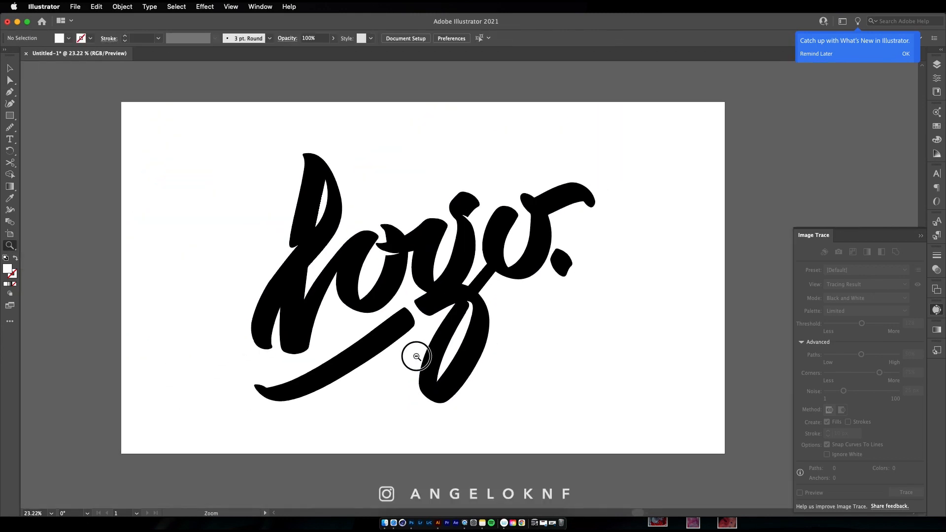
Draw a white sliver separating the g's bowl from the short stroke beneath it
drag(504, 283, 549, 275)
key(p)
click(388, 292)
drag(412, 296, 380, 300)
click(411, 296)
key(z)
drag(337, 340, 334, 338)
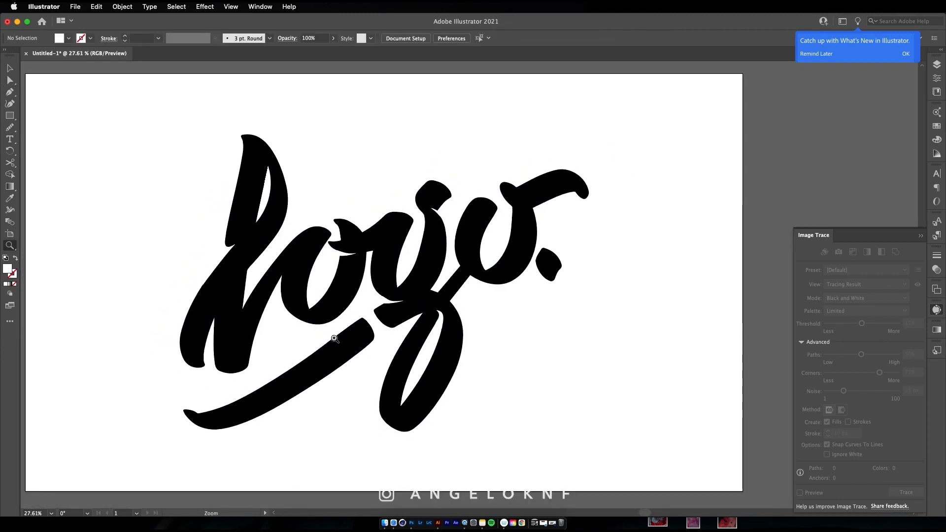
Draw a white notch near the thin starting tip of the underline stroke
drag(197, 417, 258, 397)
key(p)
drag(192, 408, 210, 416)
click(193, 407)
super+click(213, 394)
drag(224, 418, 235, 396)
key(z)
key(super+z)
super+click(295, 438)
drag(311, 441, 276, 377)
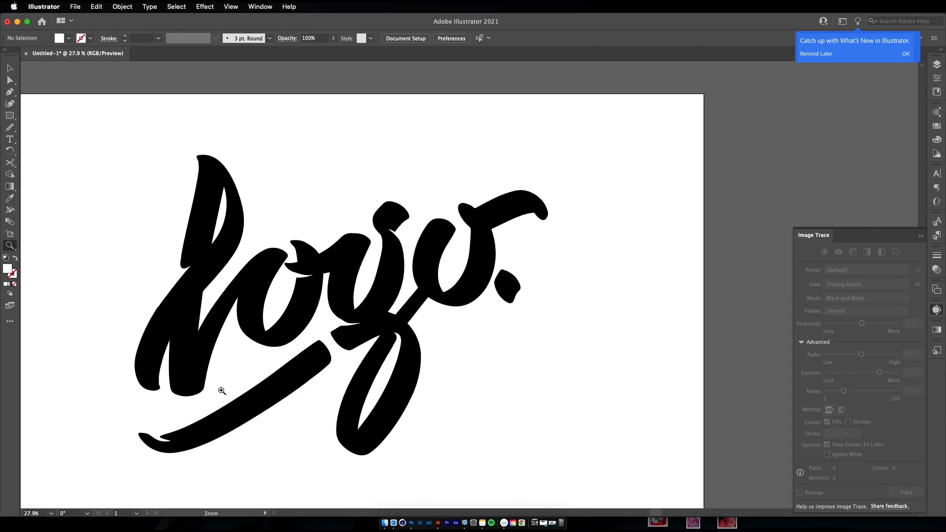
Try to draw a white notch where the final o's arm meets its bowl
drag(418, 292, 624, 221)
drag(449, 243, 475, 229)
drag(474, 264, 472, 270)
drag(440, 242, 418, 243)
key(super+z)
super+click(492, 258)
key(z)
mouse_move(472, 263)
mouse_down()
mouse_move(374, 306)
mouse_move(475, 267)
mouse_up()
key(super+z)
key(super+z)
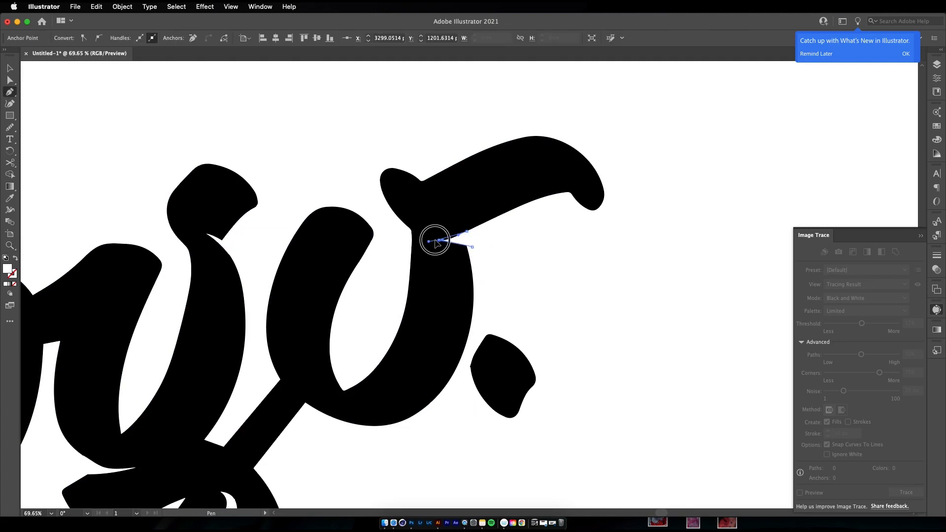
Draw a pointed white notch at the junction under the final o's arm
super+click(463, 253)
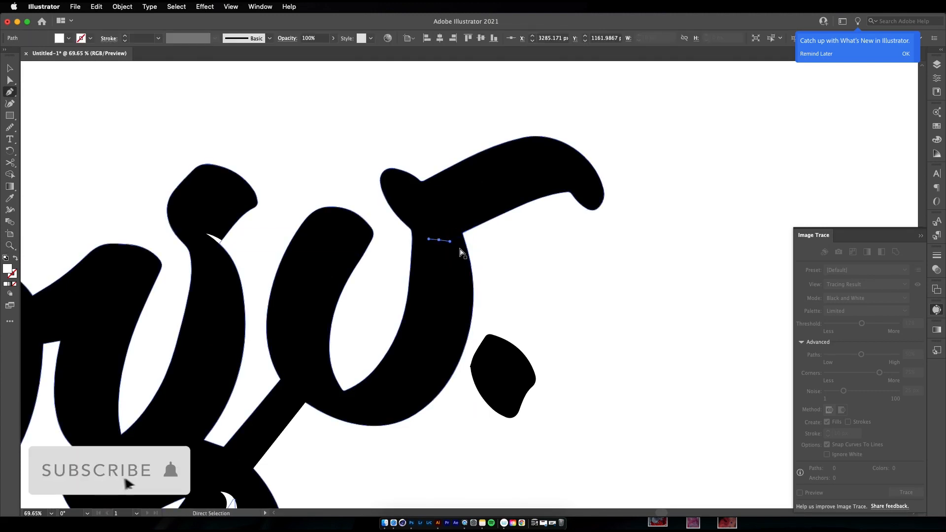
mouse_move(466, 234)
mouse_down()
mouse_move(476, 234)
mouse_move(425, 235)
mouse_move(459, 239)
mouse_move(480, 225)
mouse_up()
click(469, 247)
Adjust the anchor points of the white notch under the final o's arm to match the letter's edges
key(v)
click(461, 241)
key(a)
click(463, 231)
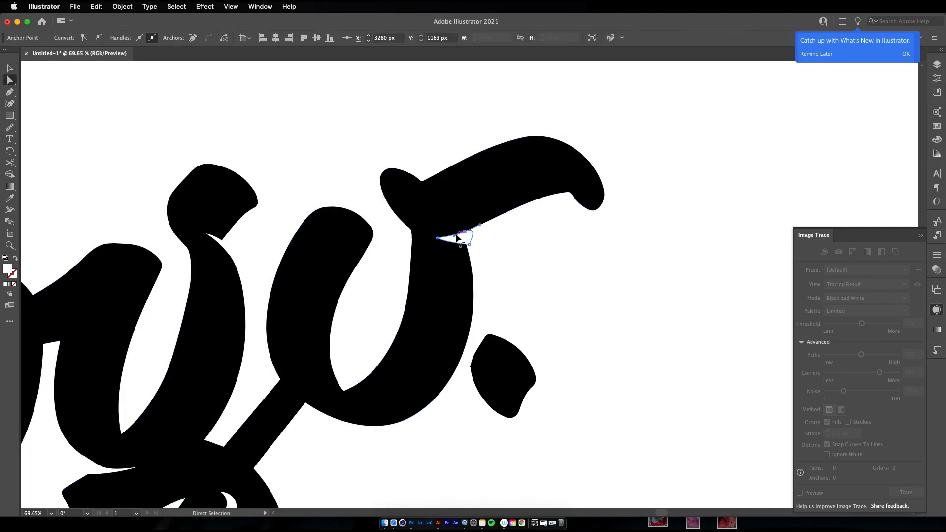
click(491, 263)
key(z)
drag(478, 271, 374, 335)
key(a)
click(497, 250)
Draw a small white notch on the underside of the final o's arm near its rounded tip
key(z)
drag(566, 212, 694, 219)
key(p)
super+click(540, 239)
mouse_move(541, 239)
mouse_down()
mouse_move(529, 228)
mouse_move(535, 242)
mouse_up()
super+click(527, 240)
super+click(535, 259)
key(z)
drag(505, 282, 362, 334)
Draw two thin curved white highlight lines along the L's upper stem
drag(362, 334, 422, 220)
click(302, 138)
drag(285, 251, 285, 252)
drag(304, 138, 302, 112)
click(319, 157)
drag(304, 236, 305, 236)
drag(319, 157, 328, 141)
Draw two tapered white highlights along the L's lower-left stroke, following its curve
click(247, 365)
drag(283, 284, 306, 268)
click(283, 285)
drag(248, 367, 247, 415)
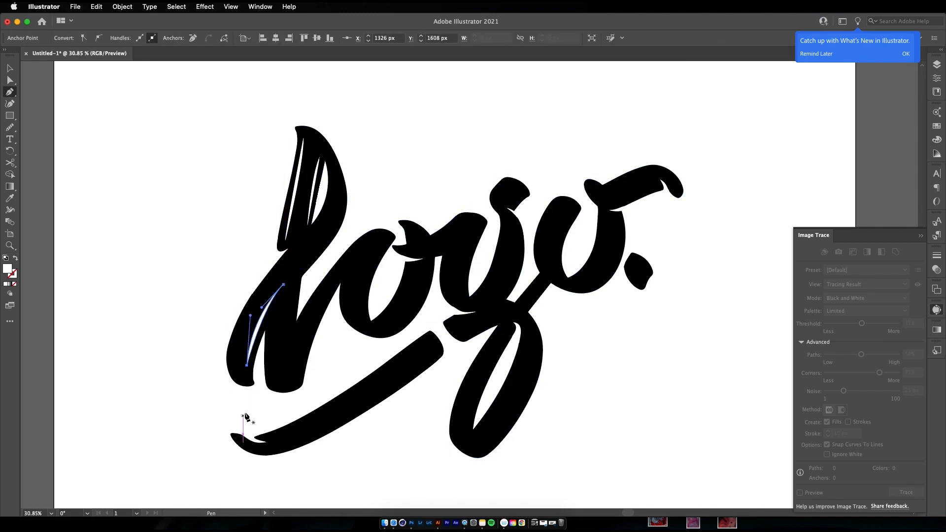
click(234, 345)
drag(297, 252, 341, 220)
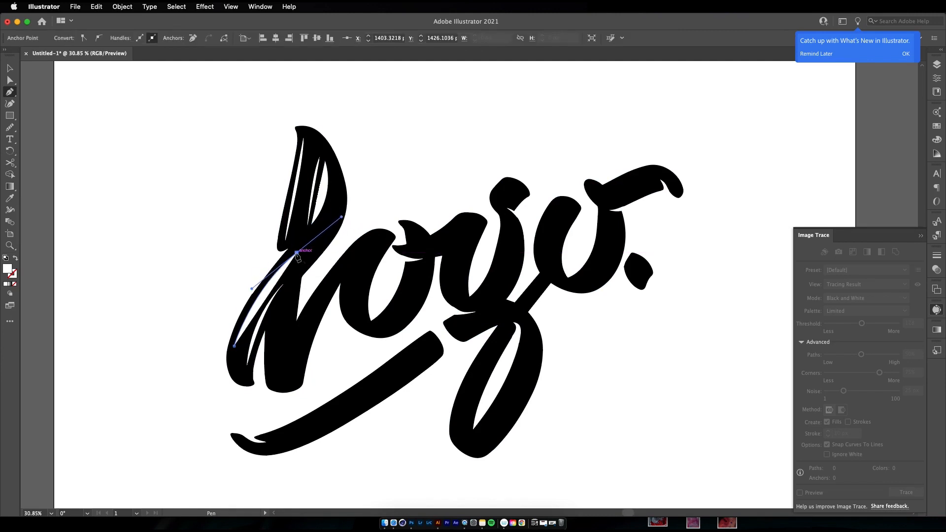
drag(234, 346, 202, 428)
Draw thin white highlights inside the L's lower-right leg, following its edges
ctrl+click(200, 302)
click(270, 325)
drag(270, 381, 272, 386)
click(288, 302)
drag(266, 309, 291, 333)
drag(288, 302, 286, 294)
super+click(310, 318)
super+click(322, 350)
Draw a thin curved white highlight along the outer left edge of the first o
click(347, 284)
drag(359, 326, 376, 335)
click(359, 325)
Set the fill to white and draw a tapered highlight along the inner edge of the first o's left stroke
double_click(8, 269)
drag(622, 183, 606, 168)
click(848, 179)
super+click(385, 266)
click(386, 241)
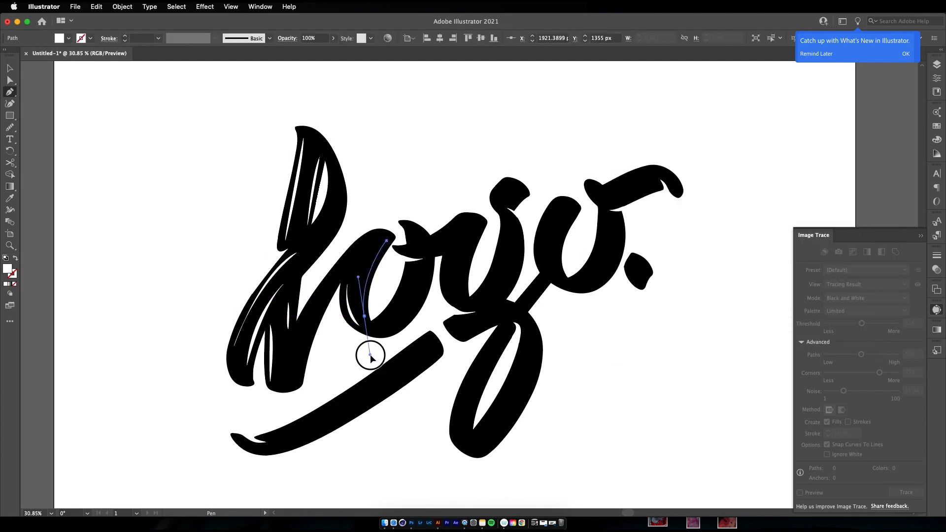
drag(370, 355, 370, 356)
click(364, 316)
drag(386, 240, 417, 210)
Draw a short curved white highlight at the upper outer edge of the first o's left stroke
click(373, 234)
drag(354, 255, 350, 266)
drag(373, 234, 383, 229)
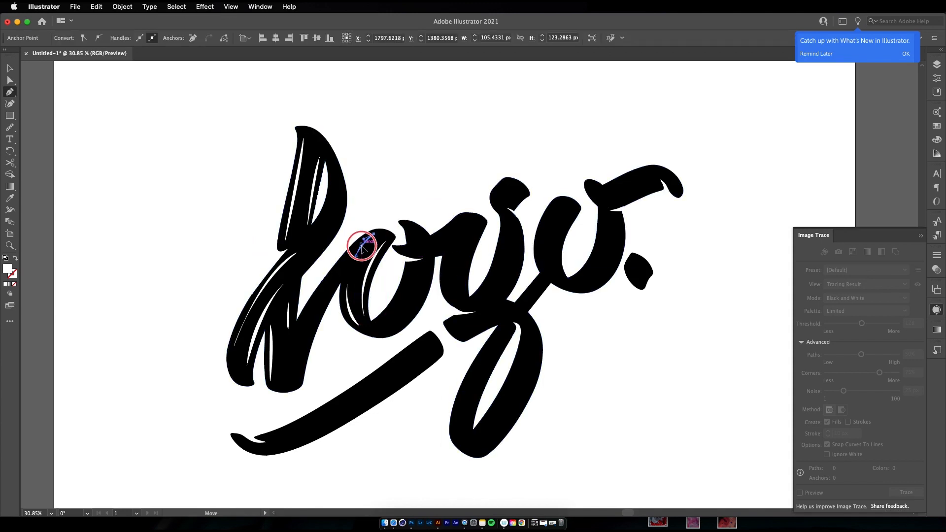
Draw two thin curved white highlights in the first o's right stroke, one along each edge
click(409, 268)
drag(381, 323, 358, 338)
click(381, 322)
drag(409, 269, 420, 234)
click(427, 269)
drag(394, 325, 365, 346)
click(397, 326)
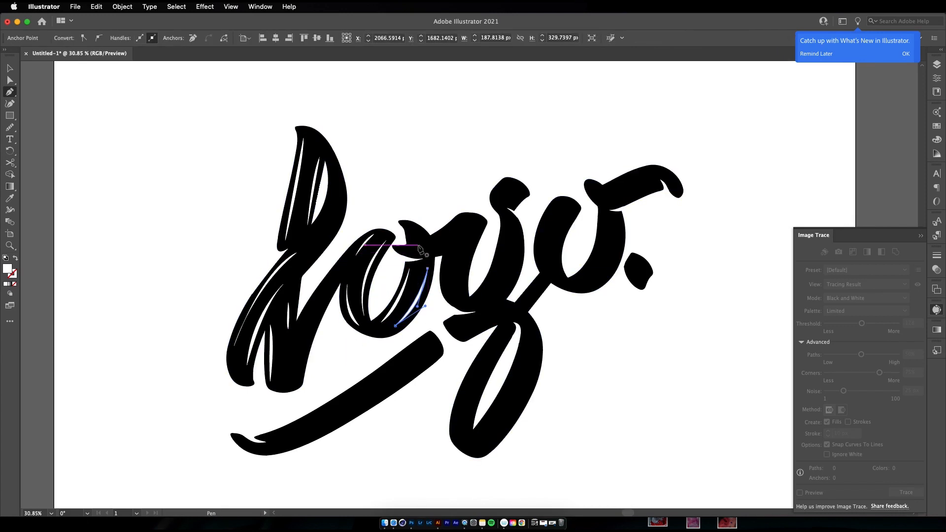
Draw two curved white highlights along the upper and lower edges of the stroke joining the first o to the g
click(414, 247)
drag(457, 225, 472, 213)
click(457, 225)
drag(414, 247, 393, 252)
click(428, 253)
mouse_move(454, 245)
mouse_down()
mouse_move(467, 242)
mouse_move(406, 255)
mouse_up()
click(454, 245)
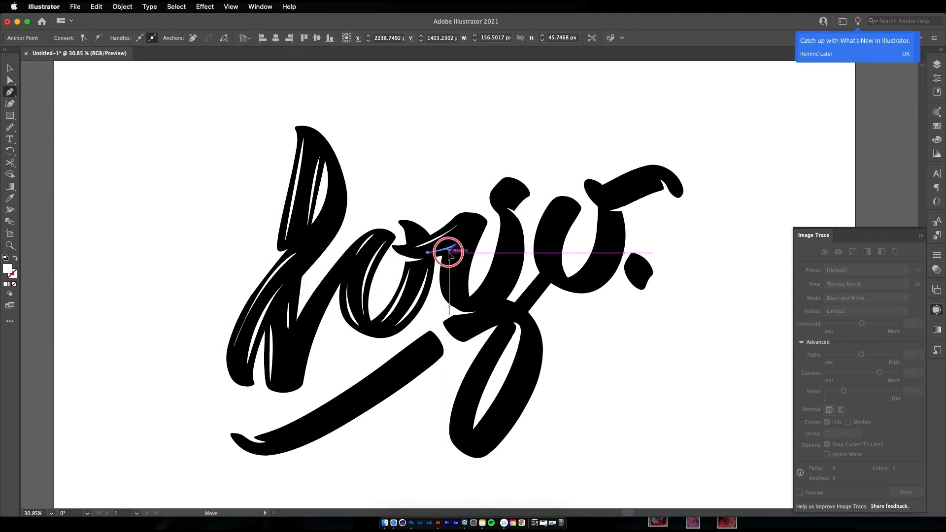
Draw a thin white highlight along the outer edge of the g's left stroke and start another path near the stroke's top
click(448, 262)
drag(456, 303, 461, 306)
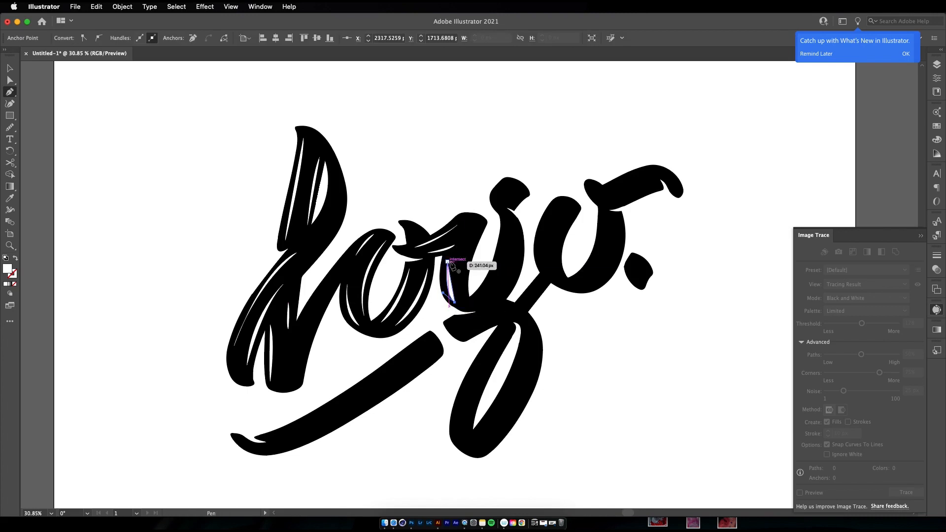
drag(447, 230, 447, 229)
click(475, 228)
drag(462, 285, 465, 322)
click(462, 287)
drag(475, 227, 492, 208)
key(super+z)
key(super+z)
key(super+z)
Curve the started highlight down the inner edge of the g's left stroke and close it as a tapered shape
drag(462, 287, 464, 321)
click(462, 286)
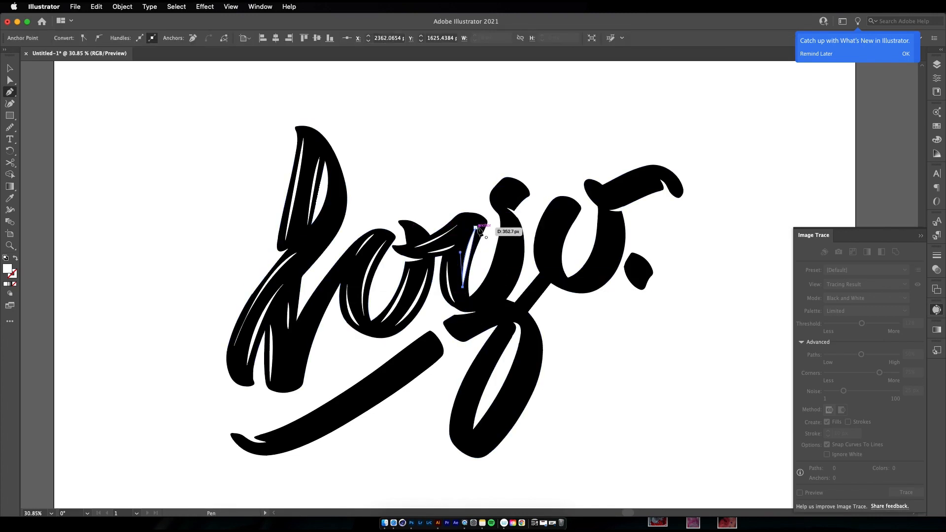
mouse_move(483, 209)
mouse_down()
mouse_move(515, 177)
mouse_move(510, 210)
mouse_move(525, 185)
mouse_up()
Draw two short white highlights inside the small ear shape above the g, one near each side
click(507, 182)
click(496, 197)
click(521, 191)
click(512, 203)
Draw two long curved white highlights down the g's right stem, one along each edge
click(507, 223)
mouse_move(482, 292)
mouse_down()
mouse_move(466, 308)
mouse_move(502, 295)
mouse_move(478, 323)
mouse_up()
click(483, 292)
click(517, 234)
click(501, 294)
drag(517, 235, 514, 198)
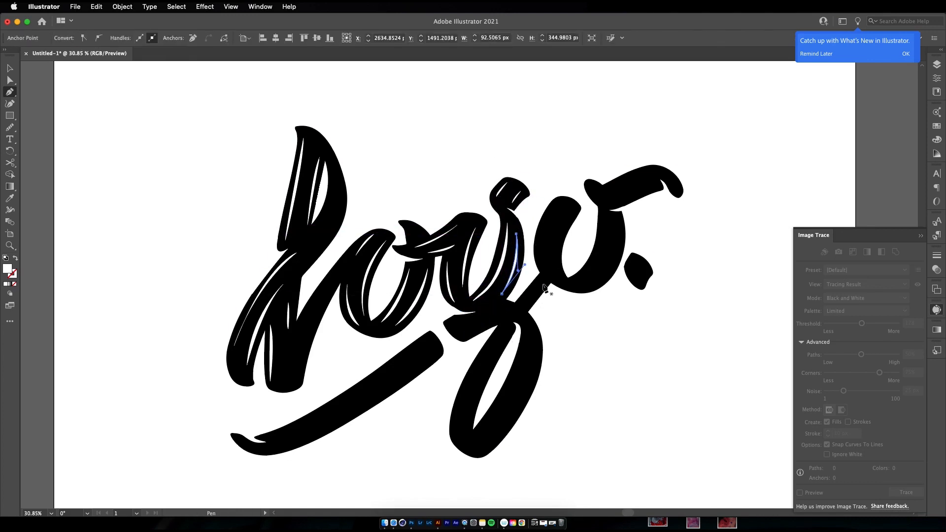
Draw two long curved white highlights along the upper and lower edges of the underline swash, then deselect
click(270, 438)
drag(425, 339, 505, 268)
click(424, 339)
drag(271, 437, 184, 469)
click(290, 443)
drag(411, 372, 477, 320)
click(411, 373)
drag(289, 443, 227, 468)
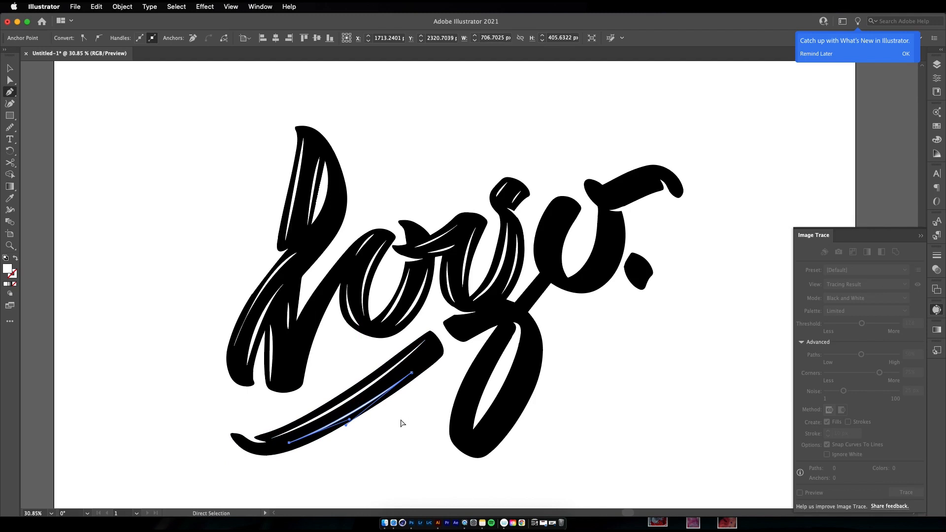
super+click(400, 421)
Draw two tapered white highlights along the inner and outer edges of the g's descender loop on its left side
click(507, 333)
drag(469, 429, 471, 460)
click(469, 429)
drag(507, 333, 542, 294)
click(457, 431)
drag(483, 353, 515, 297)
click(483, 353)
drag(457, 431, 426, 503)
Draw outer and inner white highlights on the right side of the g's descender loop and adjust the inner one's upper anchor
click(535, 339)
alt+click(485, 446)
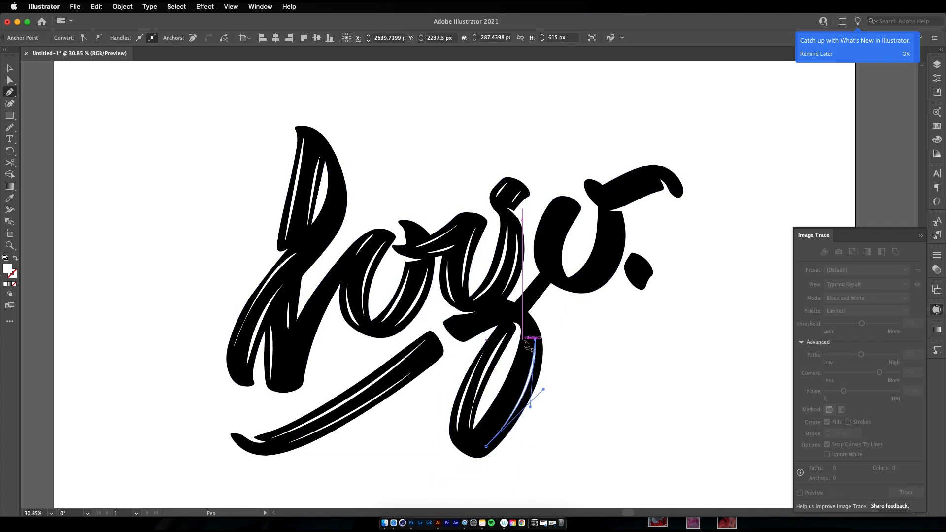
click(526, 344)
drag(482, 427, 442, 473)
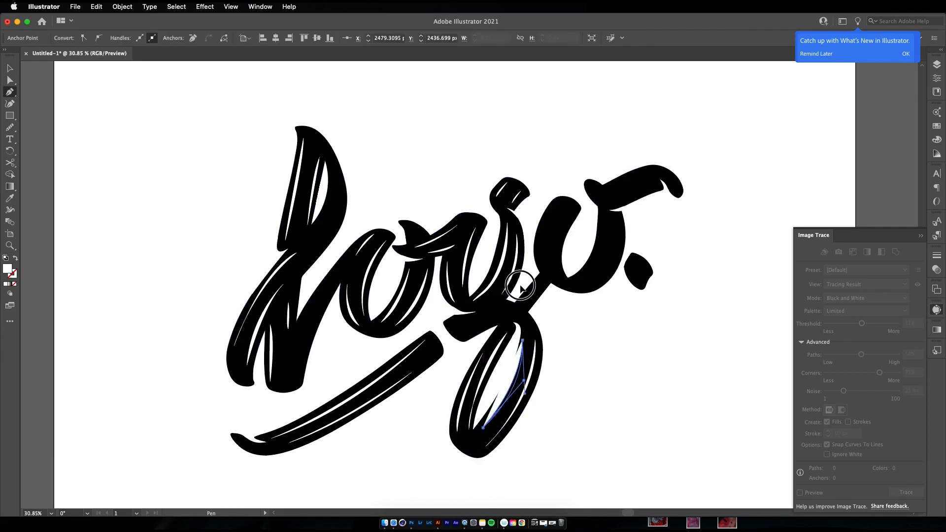
drag(520, 286, 522, 283)
key(a)
drag(522, 340, 525, 332)
Draw an arched white highlight across the short stroke at the top of the g's descender loop
key(p)
click(462, 332)
click(517, 320)
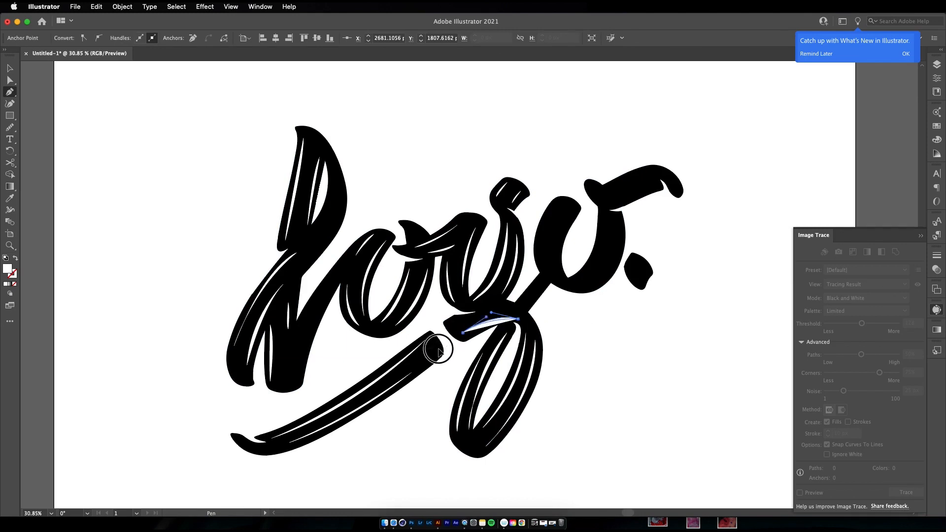
Draw two thin white highlights along both edges of the diagonal stroke connecting the g to the last o
click(526, 306)
click(545, 283)
drag(526, 307, 520, 315)
click(538, 282)
click(524, 306)
click(522, 301)
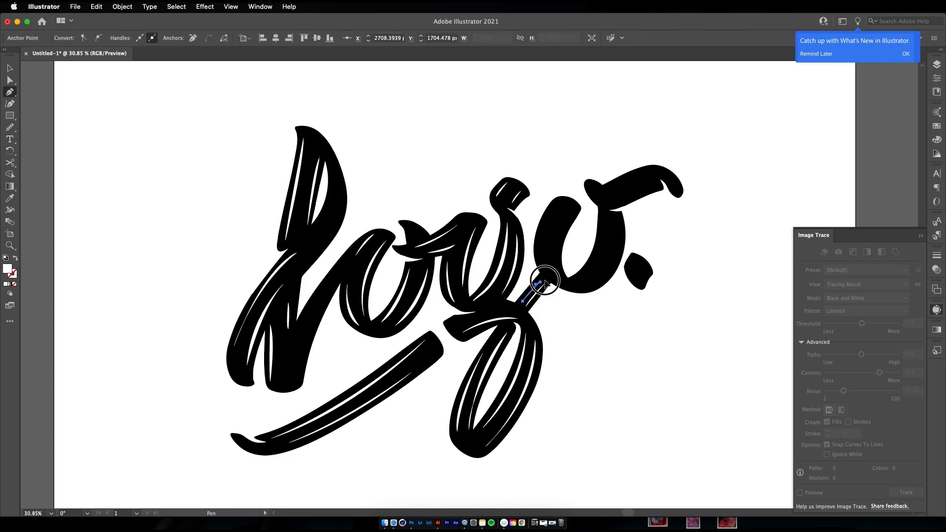
Draw two tapered white highlights in the last o's left stroke, following its outer and inner edges
click(556, 203)
click(545, 269)
click(544, 269)
drag(566, 185, 573, 170)
click(576, 209)
drag(561, 273, 574, 310)
click(561, 273)
drag(576, 208, 612, 174)
Draw two curved white highlights in the last o's right stroke, following its inner and outer edges
click(604, 215)
drag(578, 278, 548, 299)
click(578, 279)
drag(604, 214, 596, 163)
click(619, 219)
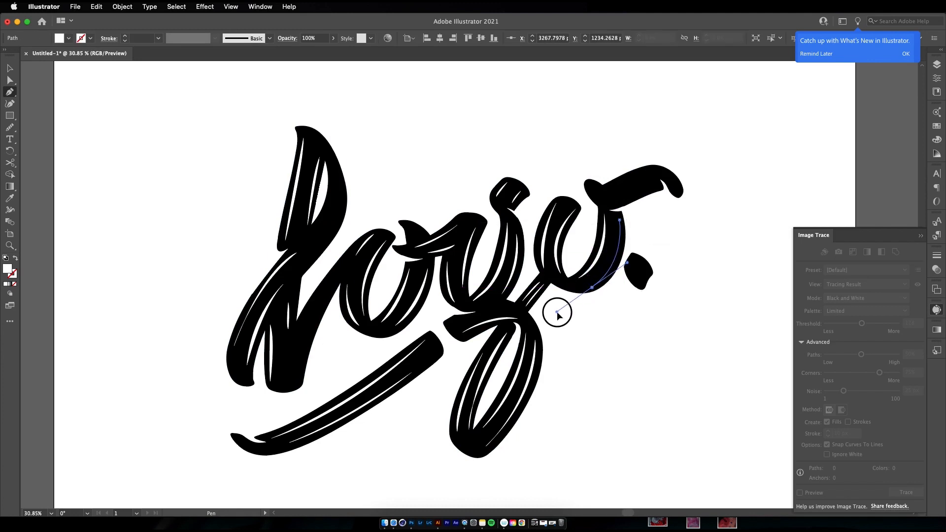
drag(557, 313, 557, 312)
click(591, 287)
drag(619, 220, 616, 174)
Draw a short curved white highlight near the right edge of the period
click(646, 271)
mouse_move(641, 284)
mouse_down()
mouse_move(653, 266)
mouse_move(635, 267)
mouse_up()
click(641, 284)
Draw white highlights along the lower and upper edges of the last o's top flourish and deselect
mouse_move(610, 203)
mouse_down()
mouse_move(656, 186)
mouse_move(597, 209)
mouse_up()
click(609, 188)
drag(652, 171, 662, 174)
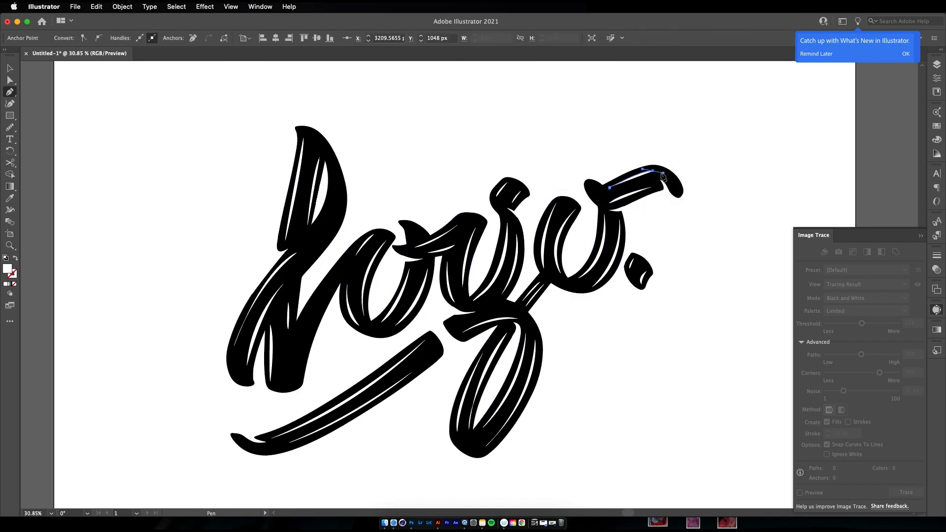
drag(609, 187, 621, 202)
super+click(641, 211)
click(667, 219)
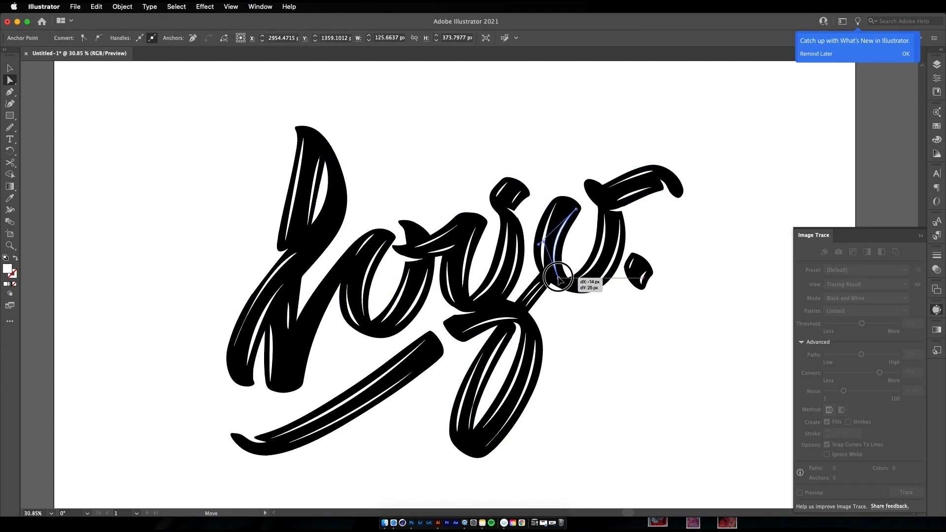
Reshape the inner and outer highlights in the last o's left stroke by adjusting their anchors and curve handles
click(548, 233)
drag(558, 277, 556, 268)
drag(548, 236, 558, 206)
click(543, 258)
click(534, 240)
click(555, 204)
drag(541, 238, 534, 230)
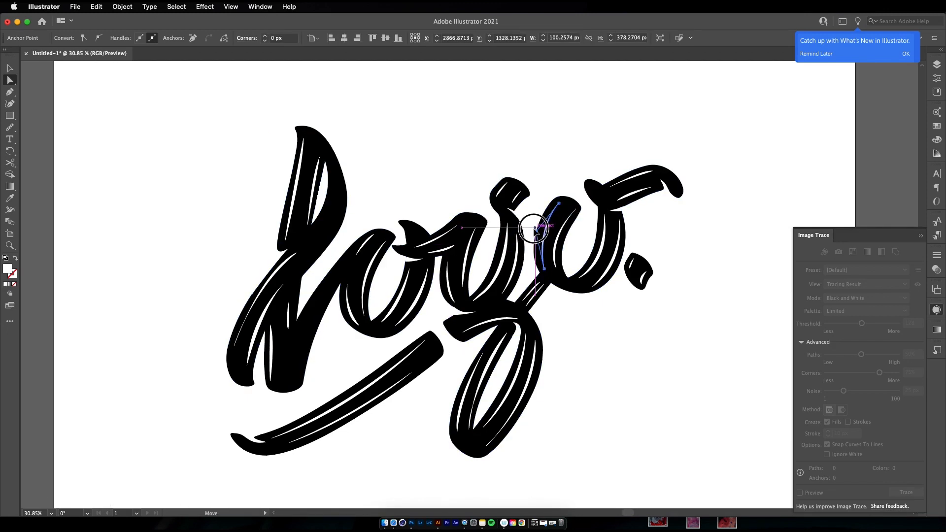
Adjust the lower ends of the outer highlight in the last o's right stroke and the inner highlight in the g's stem
click(614, 266)
click(593, 287)
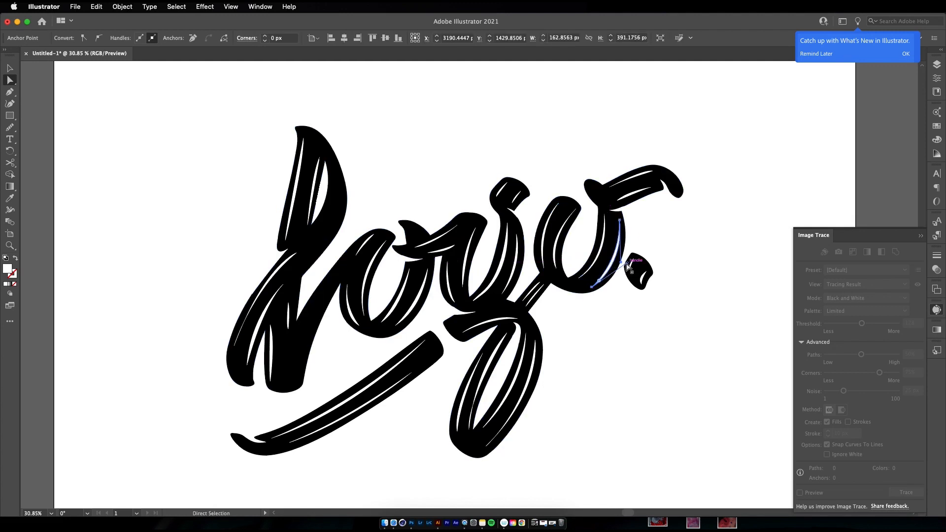
click(488, 294)
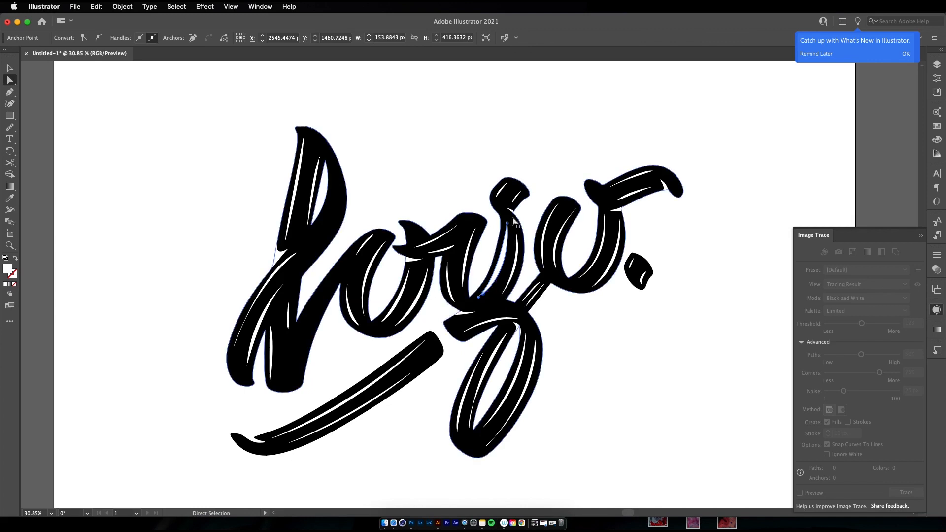
mouse_move(483, 294)
mouse_down()
mouse_move(504, 275)
mouse_move(483, 297)
mouse_up()
click(552, 183)
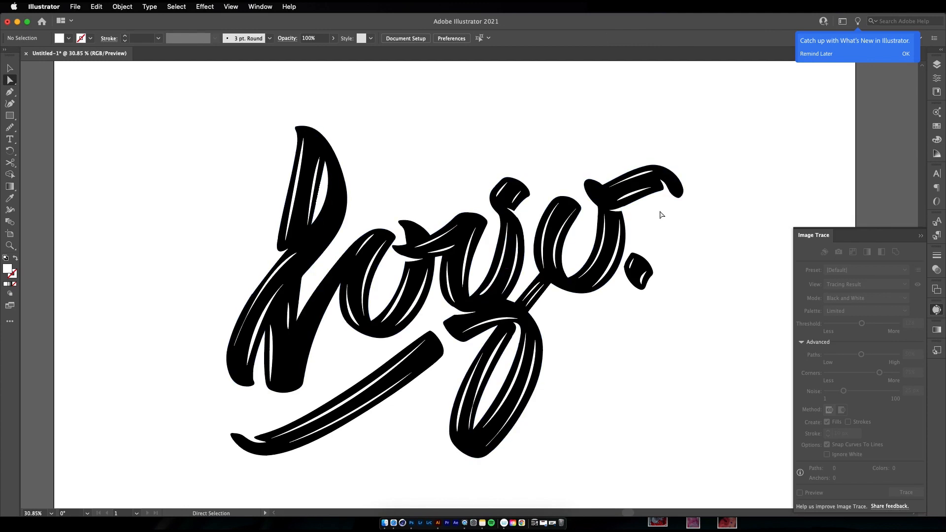
Draw a thin curved white highlight along the outer right edge of the L's upper loop
key(Delete)
key(z)
mouse_move(562, 320)
mouse_down()
mouse_move(515, 363)
mouse_move(527, 309)
mouse_up()
drag(307, 286, 327, 263)
super+click(297, 371)
key(z)
drag(350, 365, 345, 347)
key(p)
click(325, 206)
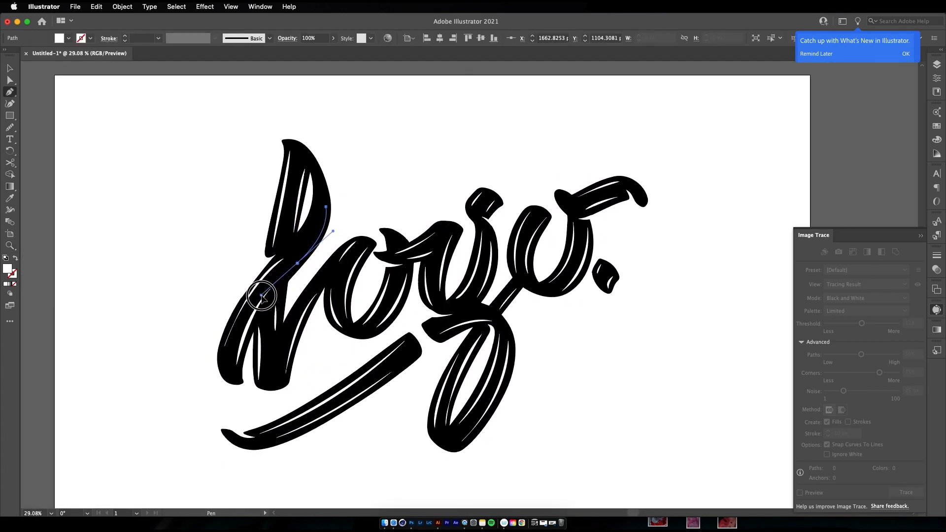
click(261, 294)
super+click(331, 180)
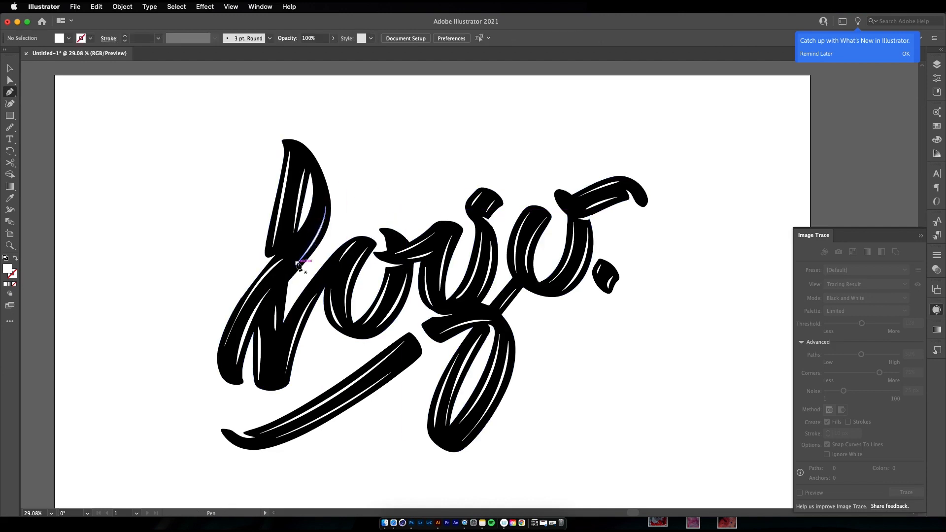
Move the upper end of the long highlight on the L's lower-left stroke upward and reshape its curve
key(a)
click(263, 276)
drag(284, 259, 285, 252)
drag(256, 281, 254, 275)
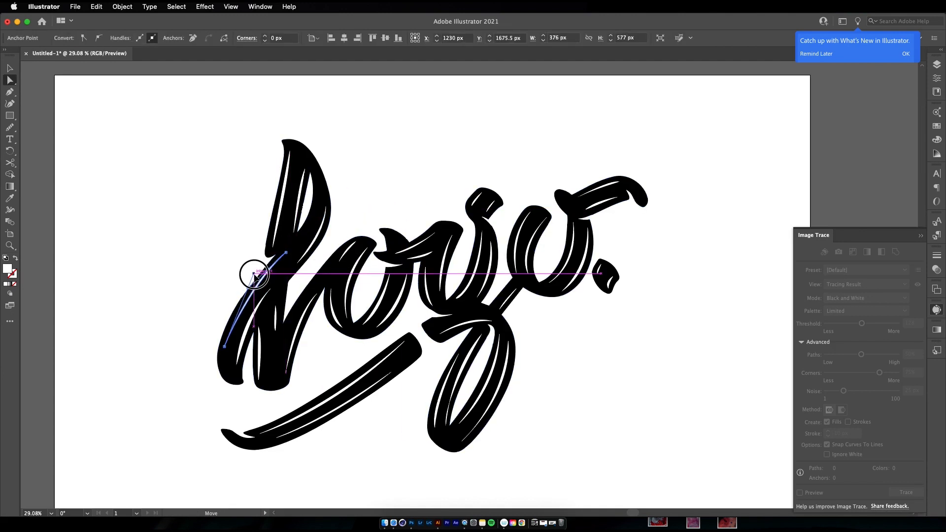
Shorten the L's lower-left highlight by moving its bottom anchor up the stroke, and fine-tune the curve handle
click(225, 347)
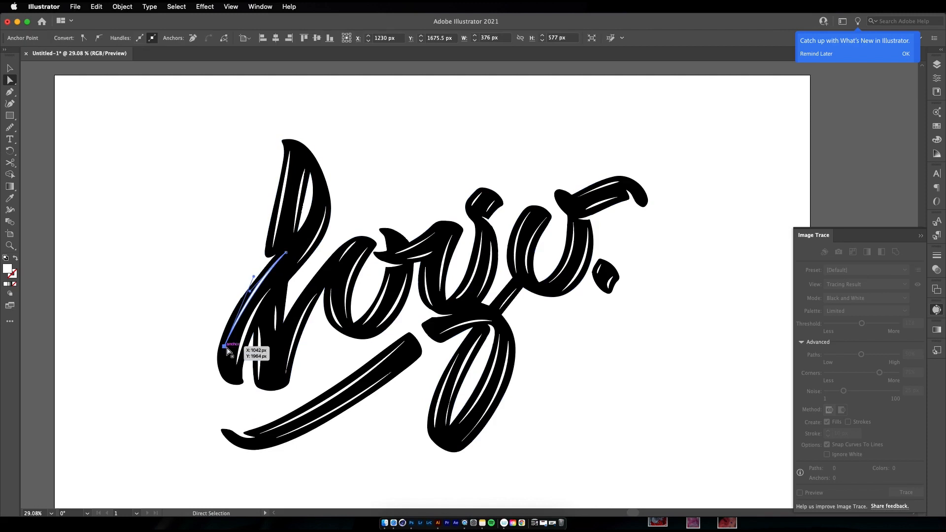
drag(229, 336, 228, 334)
drag(260, 271, 261, 271)
click(202, 305)
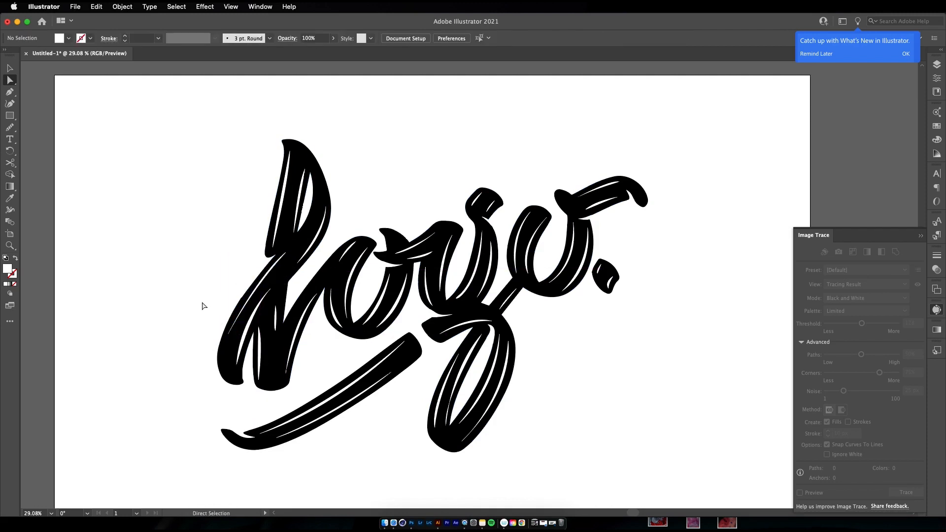
click(233, 333)
click(229, 336)
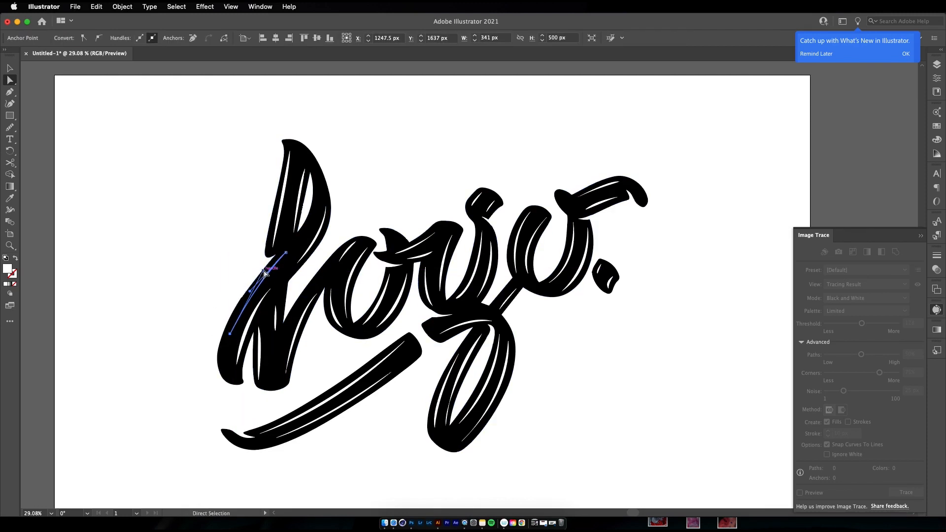
Fine-tune the curve handles and anchors of the white highlights in the L's lower-left stroke and upper loop
click(196, 332)
drag(293, 235, 290, 236)
click(294, 285)
click(290, 154)
drag(290, 152, 292, 151)
click(341, 197)
Draw one more short curved white highlight inside the lettering with the Pen tool
key(z)
drag(216, 254, 159, 302)
drag(169, 282, 214, 297)
drag(436, 306, 291, 395)
key(p)
click(421, 307)
click(444, 290)
super+click(467, 284)
key(z)
drag(395, 318, 409, 312)
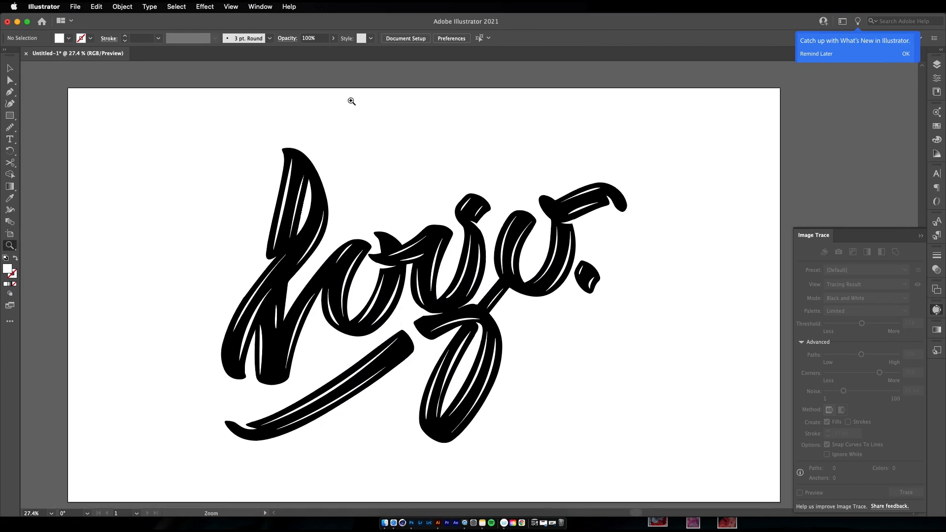
Select all the white highlights by their matching appearance and make them a compound path
click(287, 190)
click(231, 7)
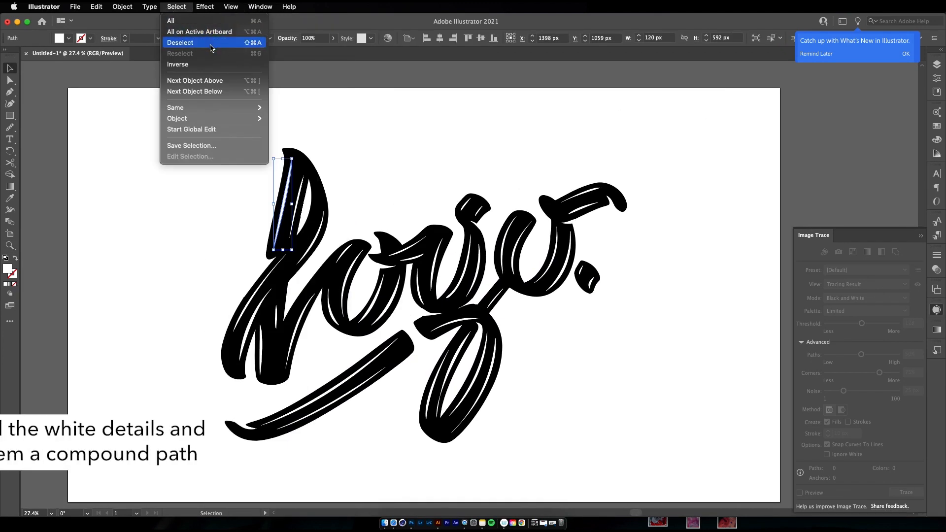
mouse_move(223, 111)
click(322, 142)
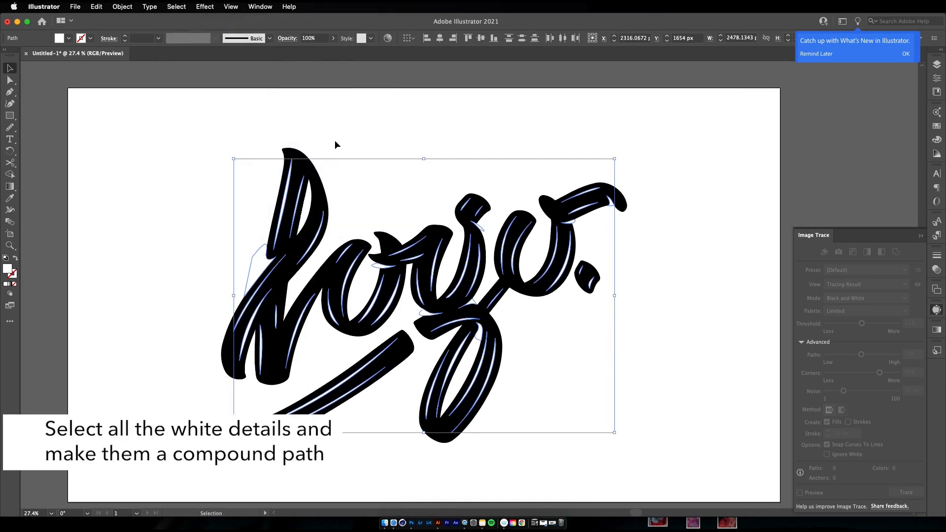
click(149, 7)
mouse_move(121, 21)
mouse_move(175, 378)
click(241, 379)
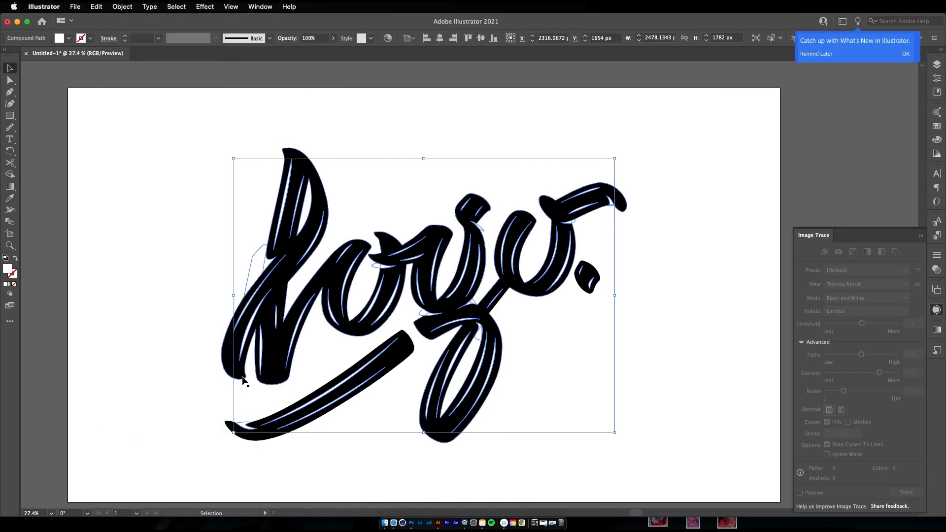
Try to subtract the white highlights from the black lettering group with the Minus Front shape mode
click(409, 348)
shift+click(409, 336)
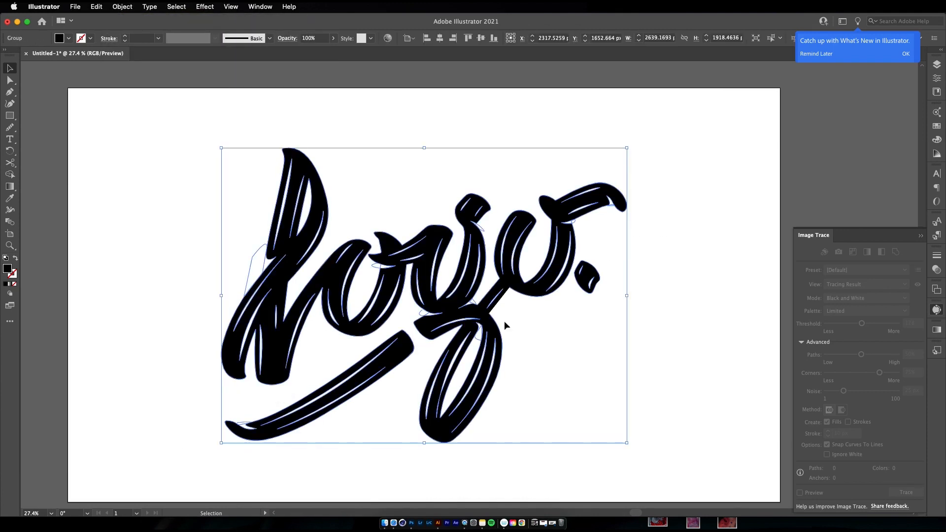
click(935, 328)
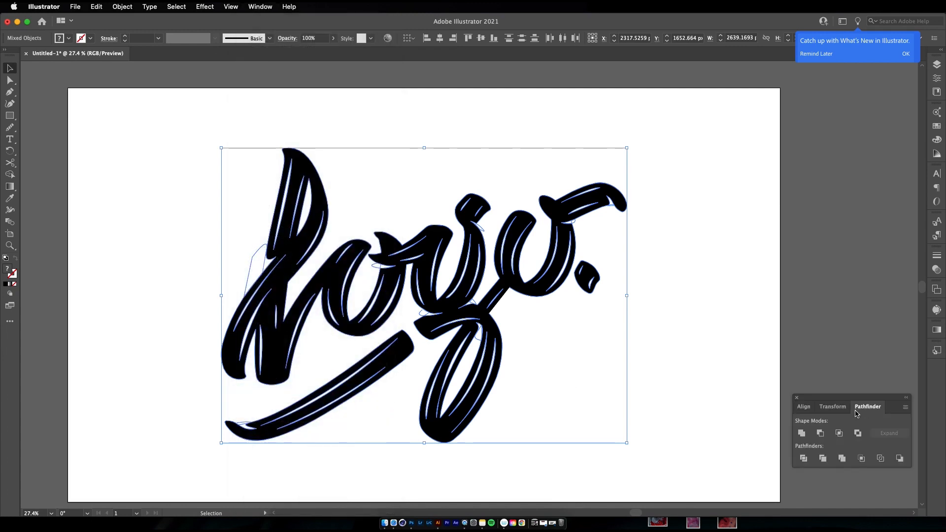
click(820, 433)
click(656, 329)
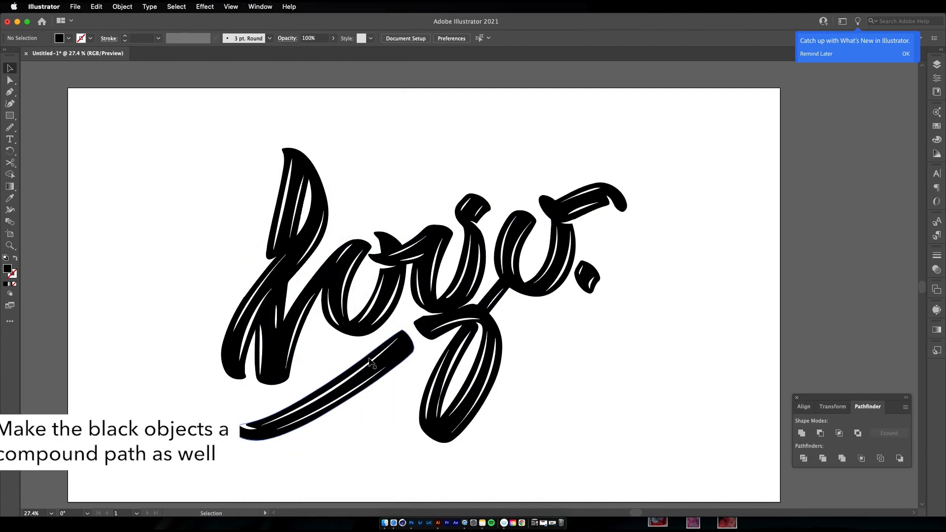
Make the black lettering a compound path and cut the white highlights out of it with Minus Front
click(402, 363)
click(122, 6)
mouse_move(197, 378)
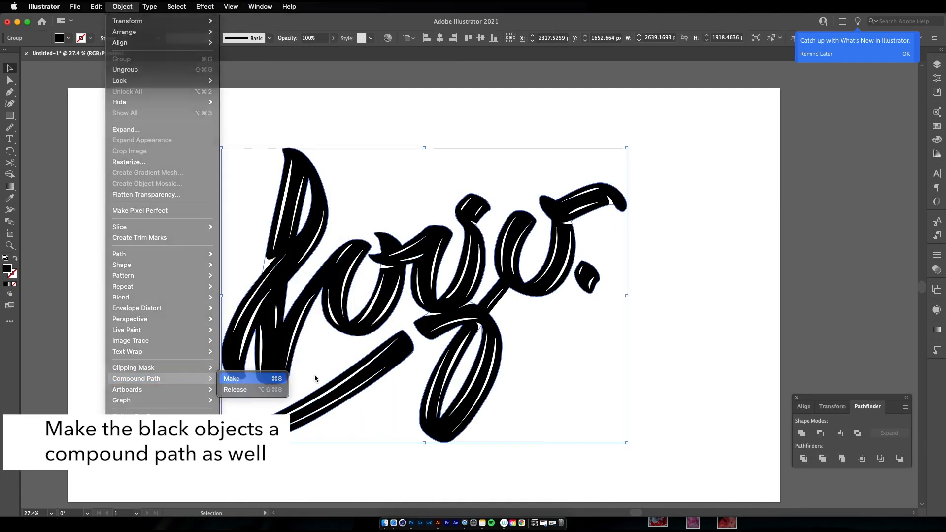
click(239, 377)
click(820, 433)
click(566, 331)
Draw a 4634 × 2700 px black rectangle over the artboard and place it beneath the lettering as background
key(z)
drag(568, 332, 521, 344)
mouse_move(162, 143)
mouse_down()
mouse_move(709, 382)
mouse_move(703, 459)
mouse_up()
key(a)
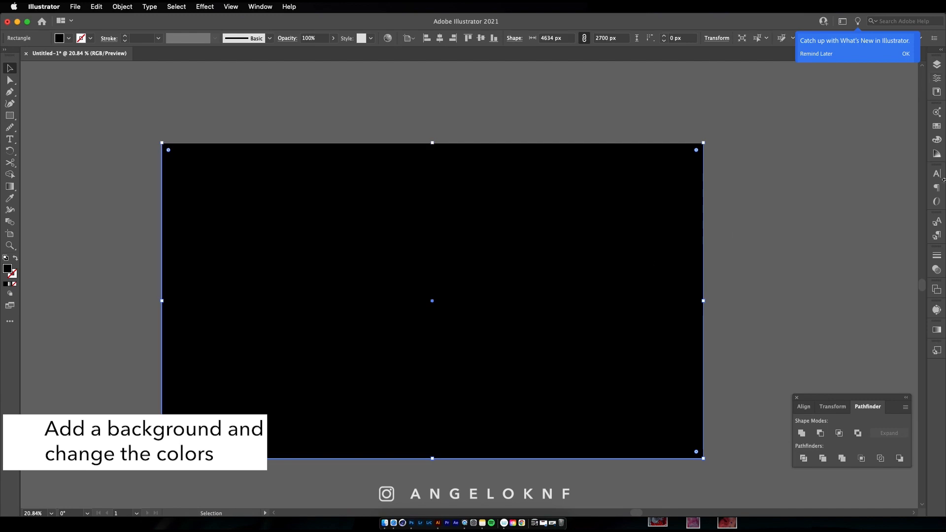
click(936, 64)
Select the lettering group and fill it with white
click(911, 85)
double_click(8, 269)
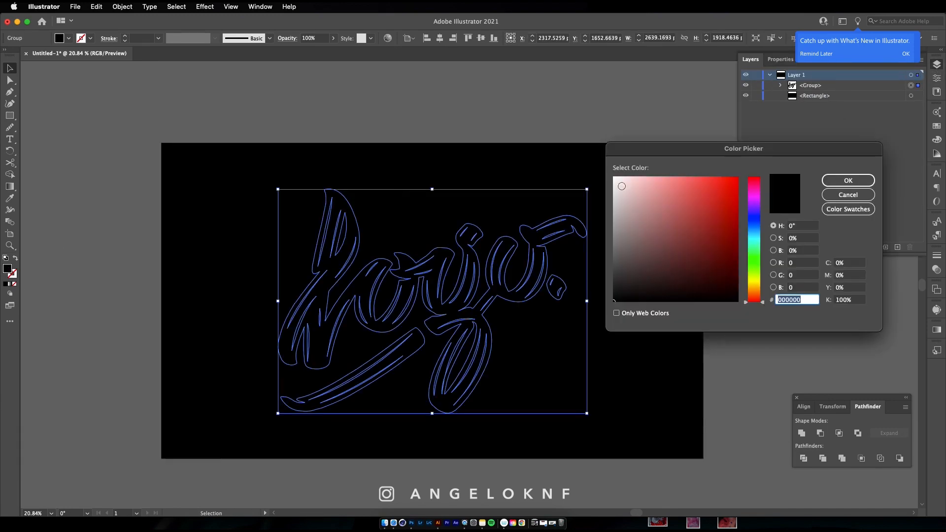
click(618, 182)
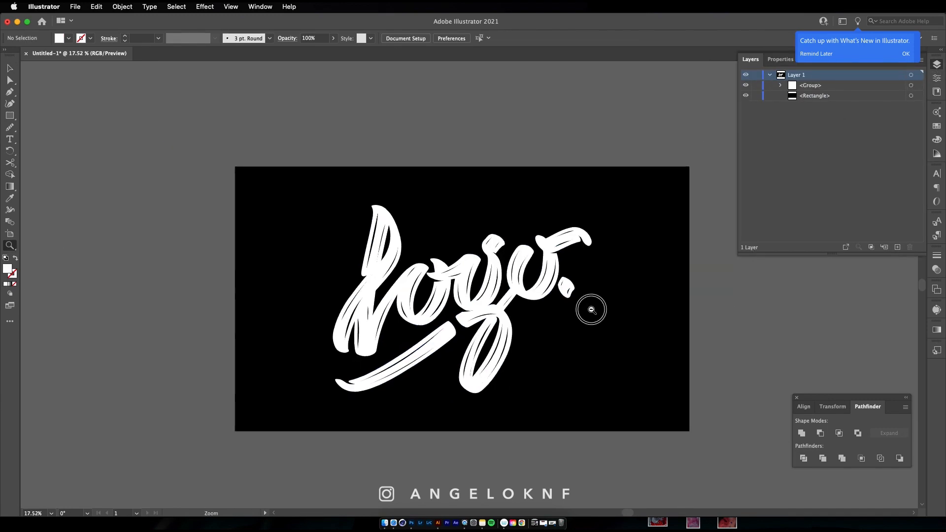
Scale the white lettering down proportionally about its centre to about 2018.6 × 1467.3 px
drag(591, 310, 580, 311)
drag(513, 304, 545, 295)
key(v)
click(497, 292)
drag(569, 183, 531, 210)
click(699, 272)
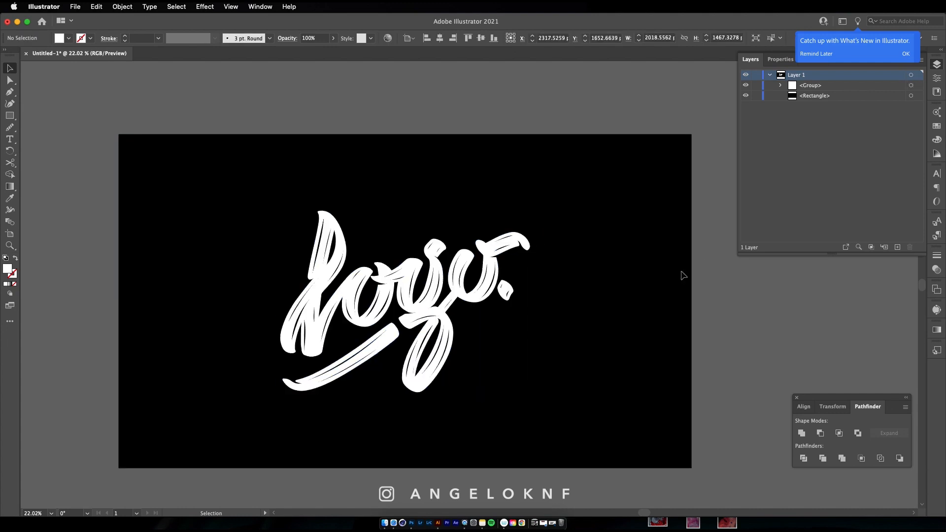
Duplicate the white lettering slightly down and to the right, and place the copy beneath the original
click(476, 301)
drag(478, 297, 481, 299)
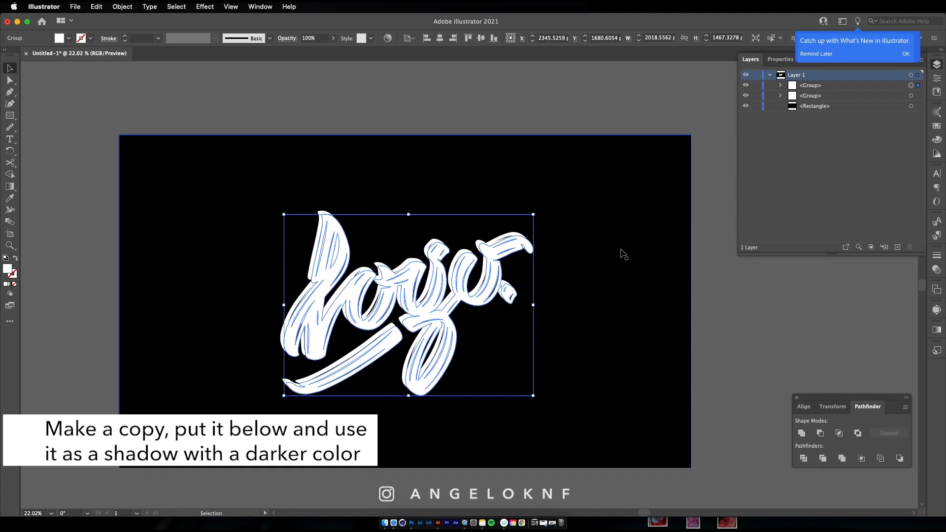
drag(827, 85, 828, 100)
Fill the lower lettering copy with dark gray 565656 as a shadow
double_click(6, 269)
click(613, 274)
drag(599, 241, 607, 268)
key(Return)
click(704, 278)
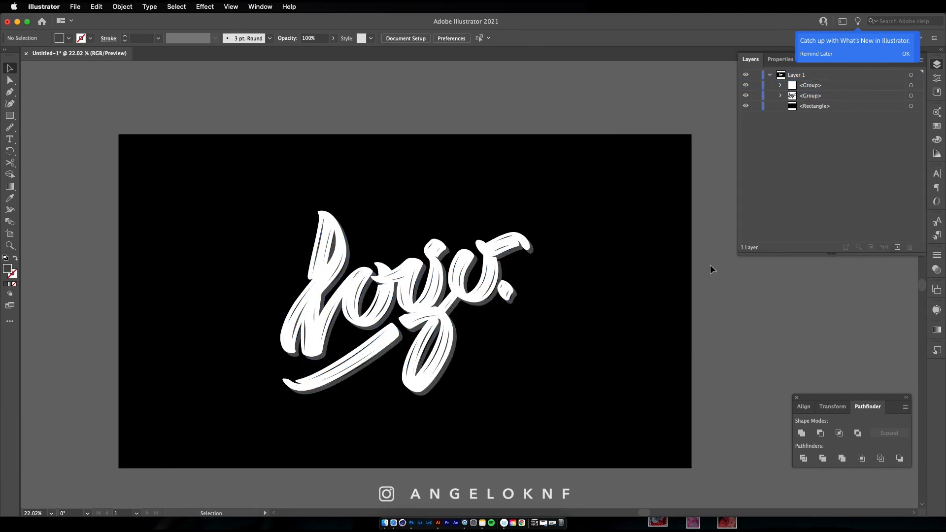
Copy the shadow's gray color value and apply 565656 as the stroke color of the white lettering
click(291, 283)
double_click(7, 269)
key(Return)
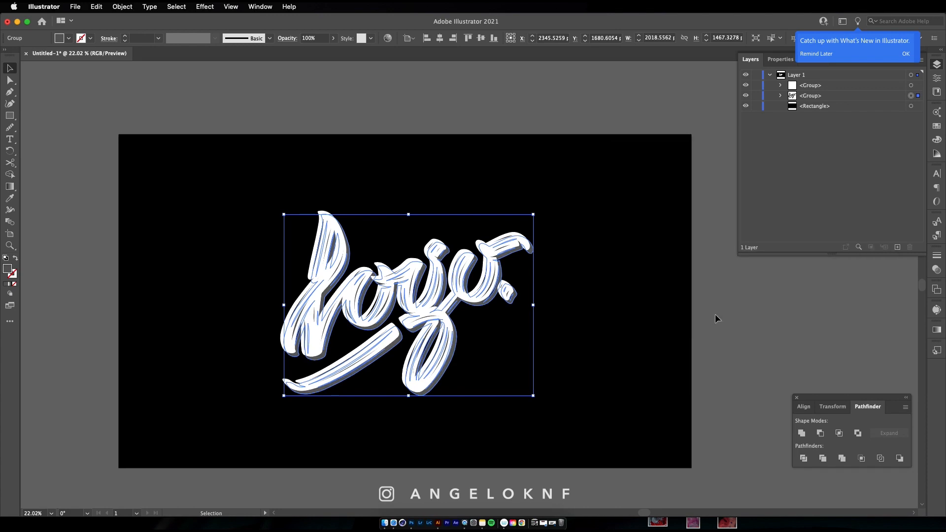
click(715, 318)
click(471, 298)
click(17, 277)
double_click(18, 279)
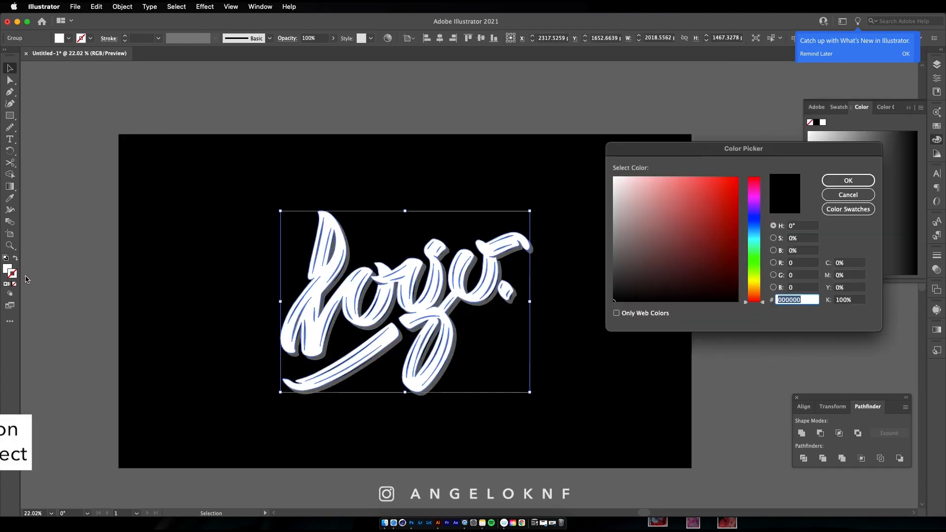
key(Return)
Set the white lettering's stroke to 5 pt aligned to the outside, keeping its color at 565656
click(126, 36)
click(125, 36)
click(125, 36)
click(158, 38)
click(108, 38)
click(109, 38)
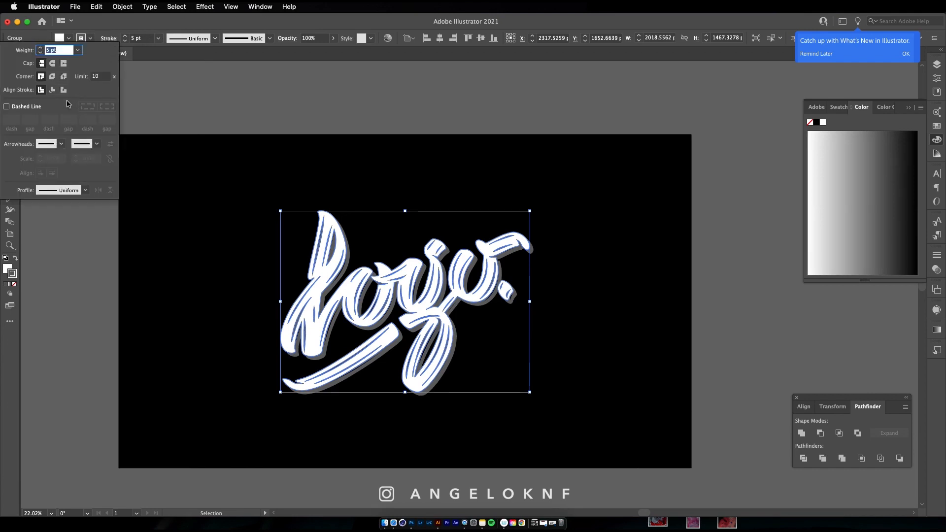
click(64, 90)
double_click(19, 279)
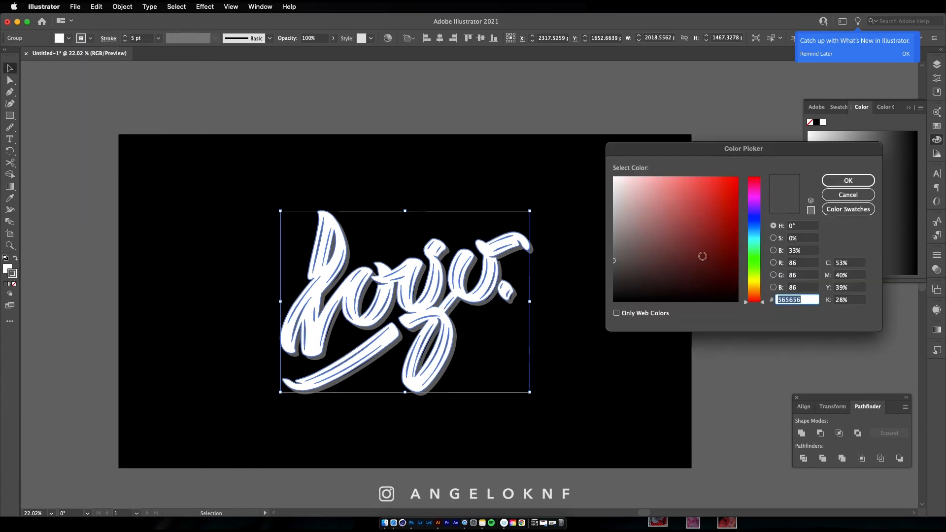
key(Return)
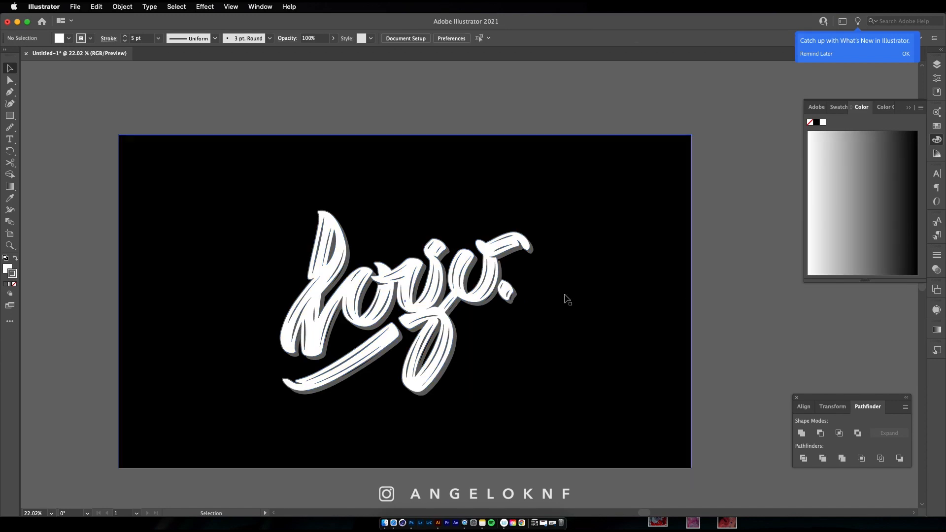
Try the Eyedropper on the shadow, restore its gray fill, and nudge it closer to the white lettering
key(i)
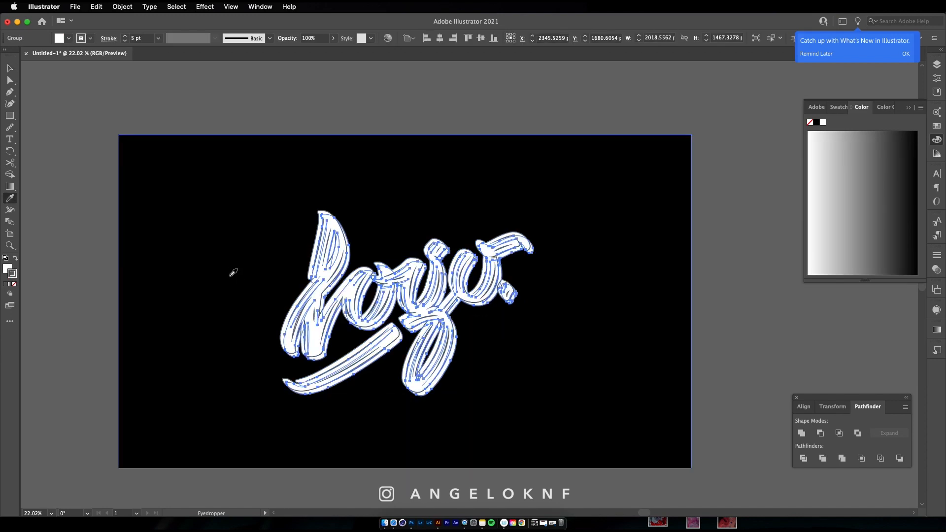
key(v)
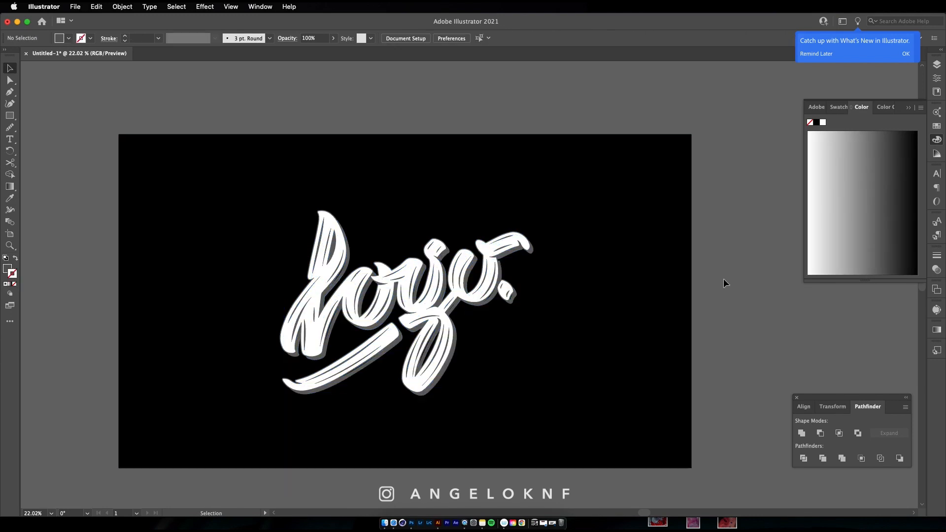
scroll(513, 306, up, 2)
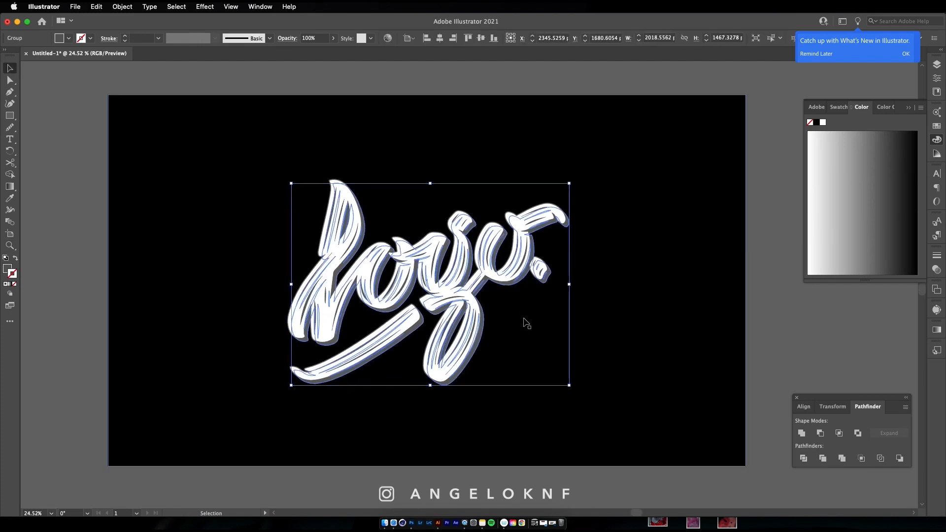
click(781, 289)
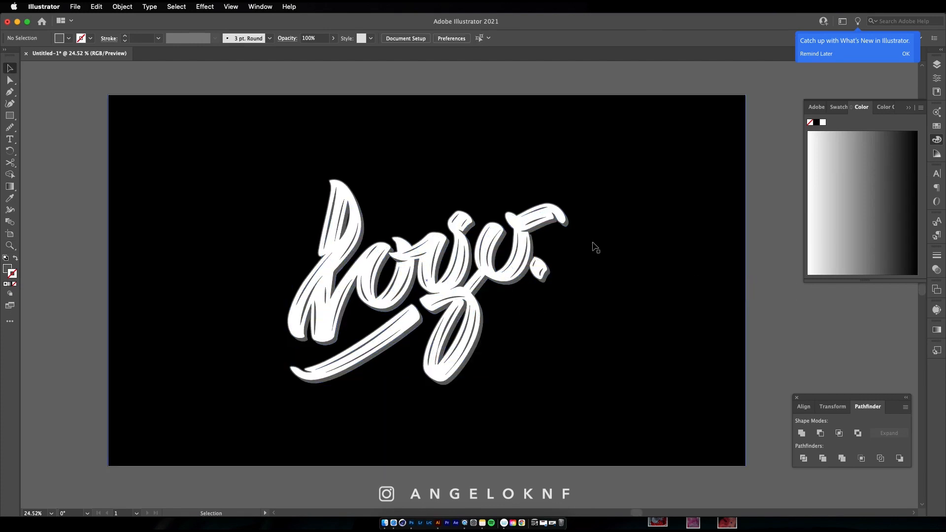
Try teal 005066 and a dark neutral gray as the background rectangle's fill
drag(488, 241, 444, 307)
key(v)
click(571, 343)
double_click(6, 268)
click(753, 235)
drag(714, 224, 743, 257)
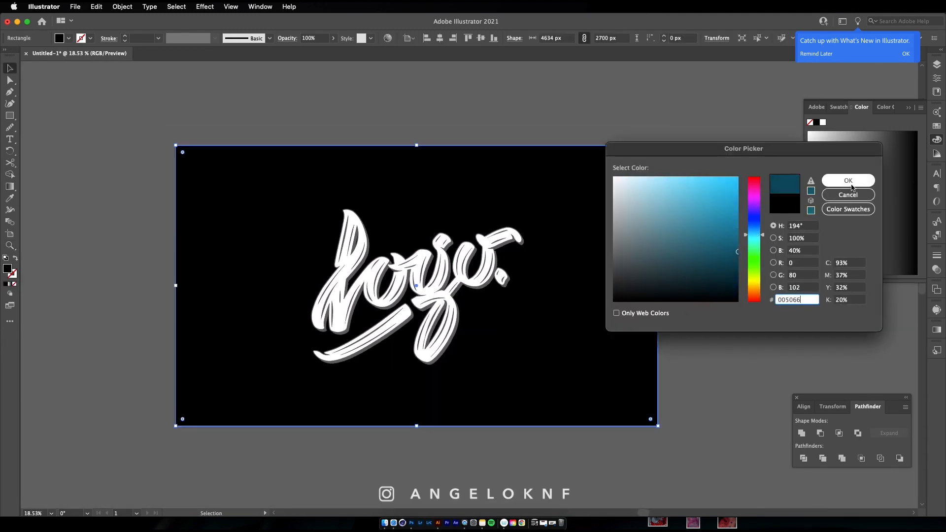
click(755, 185)
click(614, 282)
click(833, 182)
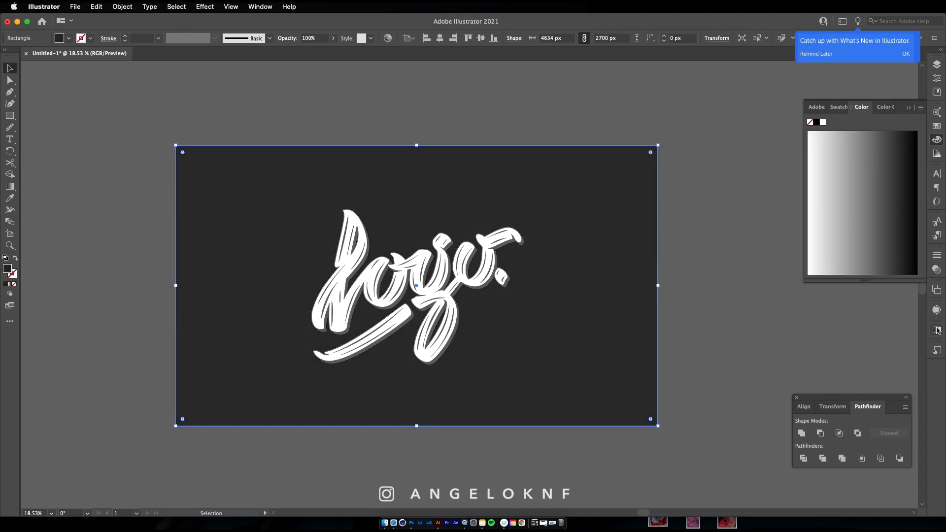
Fill the background rectangle with a pinkish-red color swatch
click(937, 128)
click(899, 146)
click(906, 145)
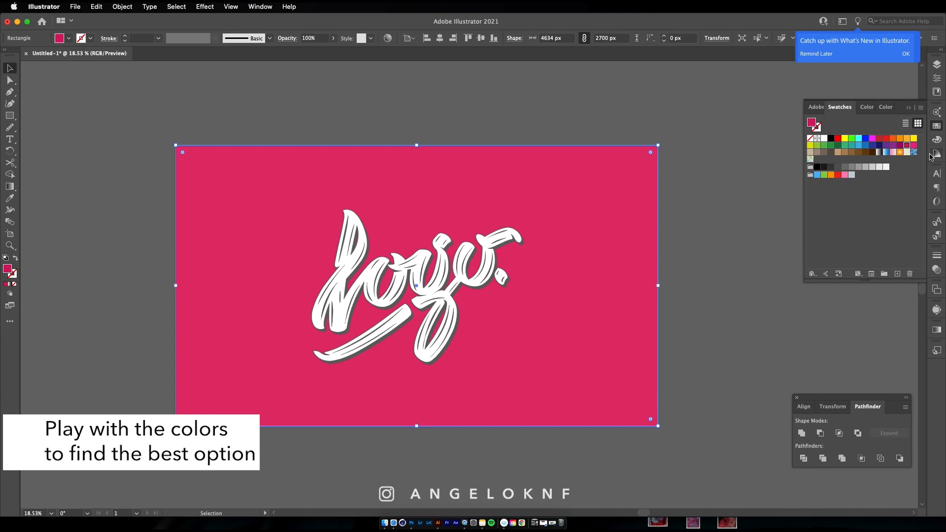
Try the darker magenta 7F0034 as the background fill and undo it
double_click(8, 268)
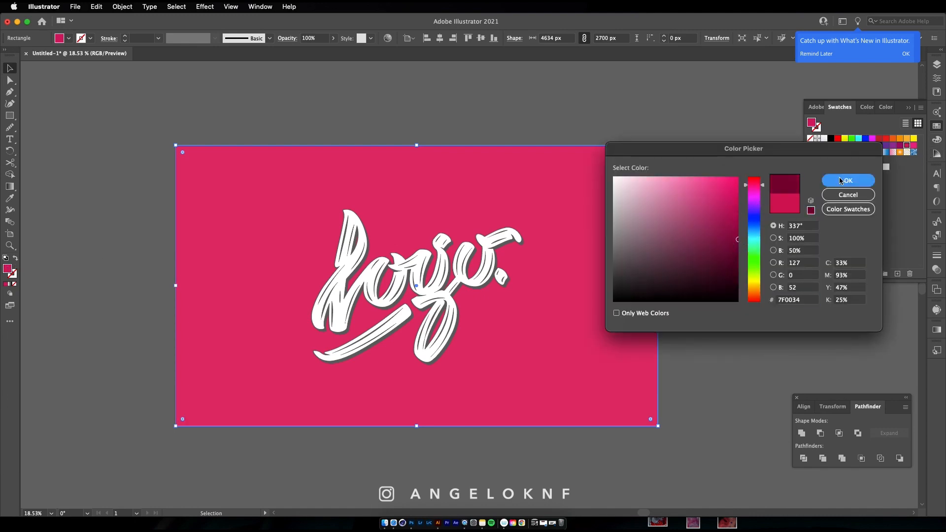
click(844, 181)
key(super+z)
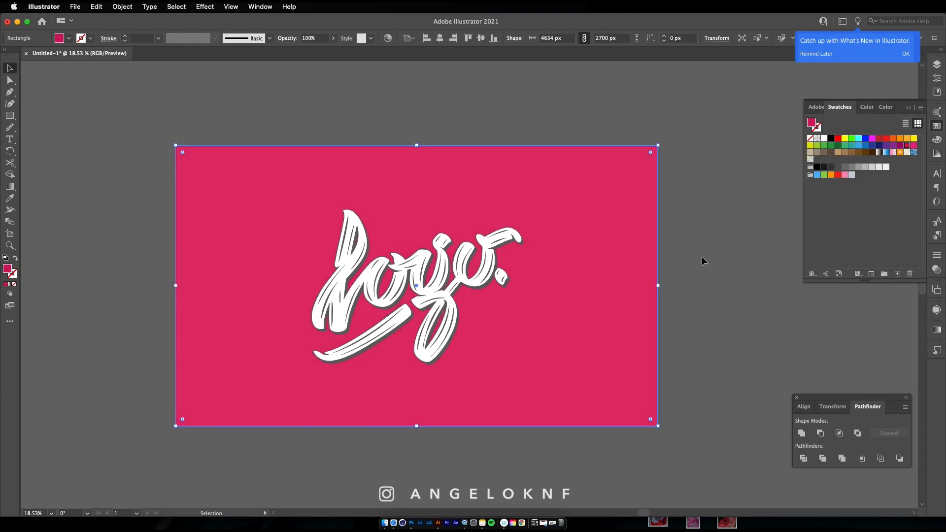
Change the shadow copy's fill to black 000000
click(504, 253)
double_click(8, 269)
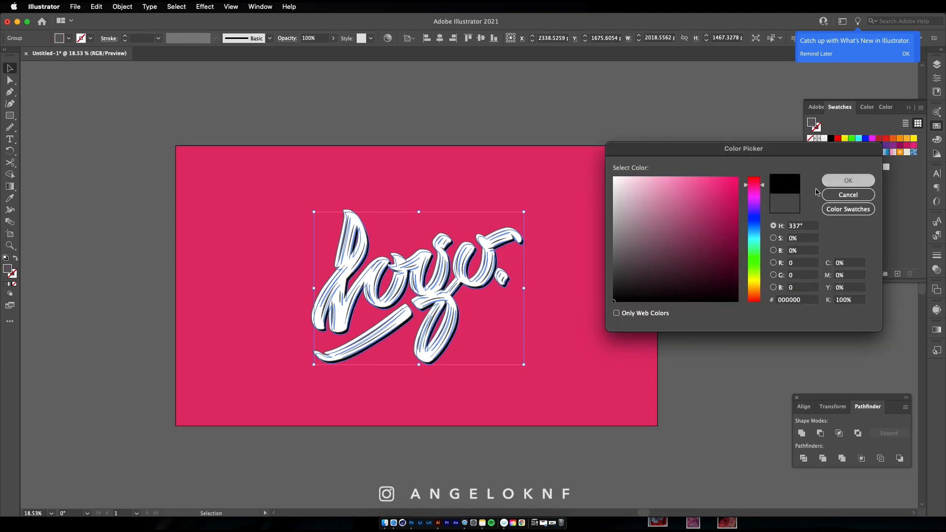
click(844, 181)
click(726, 219)
Set the white lettering's stroke color to black 000000
click(481, 276)
double_click(12, 274)
drag(647, 275, 611, 303)
click(845, 182)
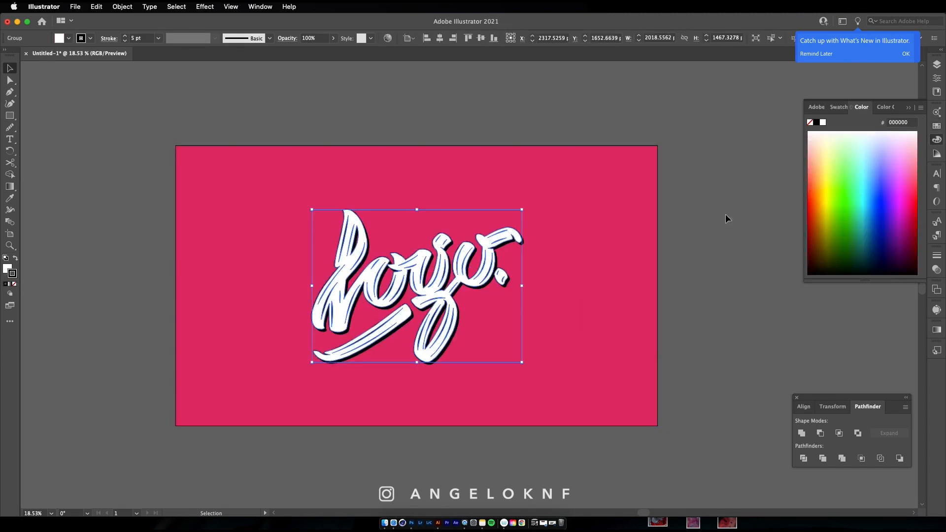
Duplicate the main lettering, place the copy just above the background rectangle, and keep only its white fill without a stroke
click(696, 253)
click(485, 276)
click(936, 64)
drag(810, 89, 821, 108)
click(839, 107)
click(15, 284)
click(7, 269)
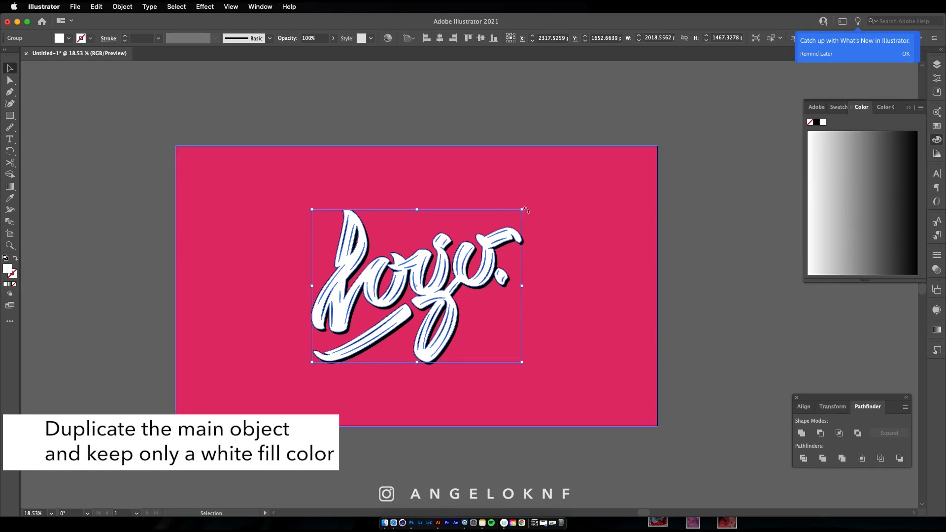
Enlarge the unstroked white copy behind the wordmark and reduce its opacity to 19%
drag(526, 210, 648, 192)
click(936, 270)
click(915, 266)
drag(916, 279, 885, 279)
click(714, 241)
Enlarge the faded copy well beyond the artboard, to about 7276 × 5289 px
click(549, 213)
drag(573, 172, 843, 61)
click(755, 258)
scroll(571, 271, down, 3)
key(z)
click(512, 303)
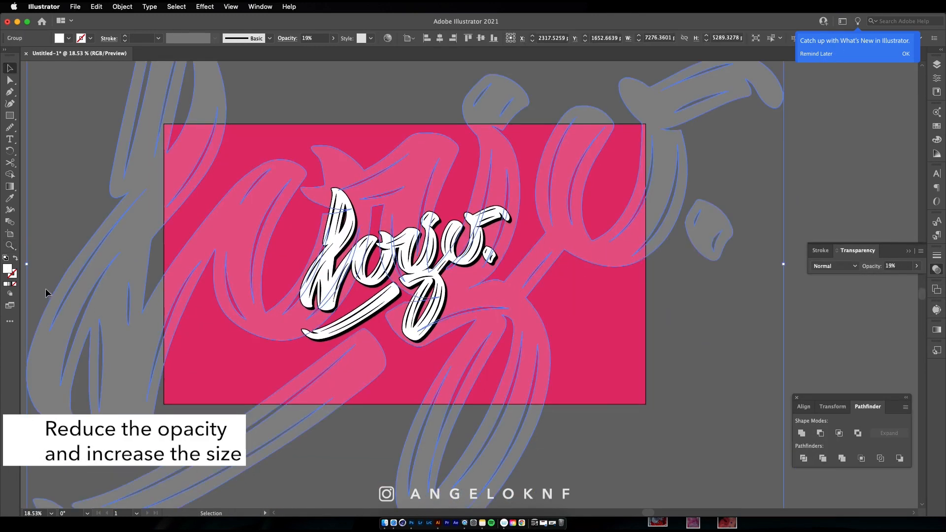
Lower the oversized lettering copy's opacity to 9%
drag(885, 279, 882, 281)
click(773, 320)
key(z)
drag(522, 335, 567, 339)
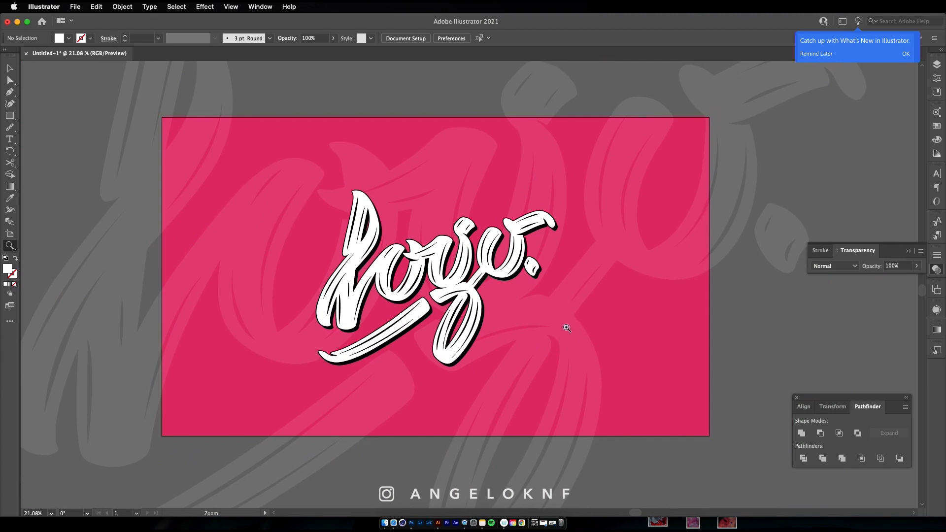
Duplicate the faded lettering group just above the background rectangle and hide the lower copy
click(937, 64)
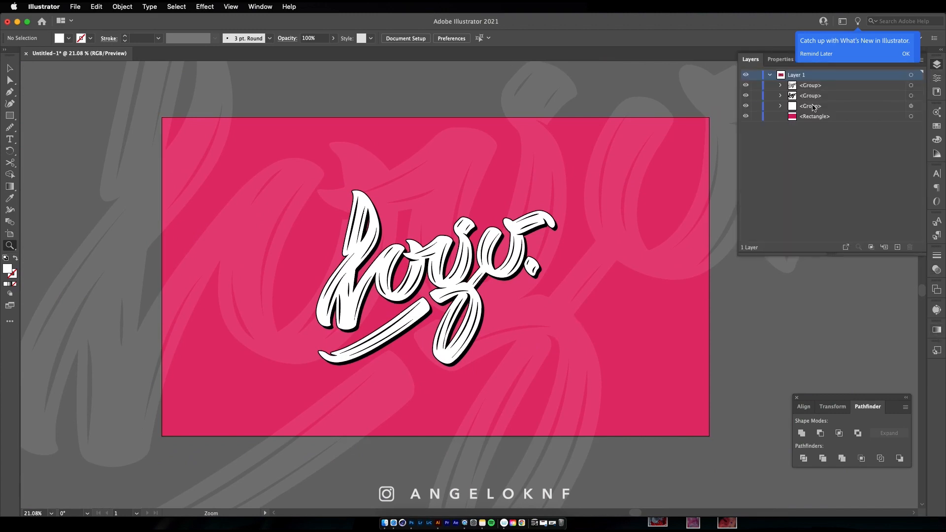
drag(812, 106, 810, 111)
click(745, 116)
Move the visible faded lettering toward the lower-left side of the artboard
click(910, 106)
key(v)
drag(635, 142, 198, 295)
Place further faded lettering copies to the right of the artboard and over its upper-left area
key(z)
drag(378, 298, 256, 173)
key(v)
key(z)
drag(424, 306, 318, 242)
key(v)
drag(278, 216, 278, 227)
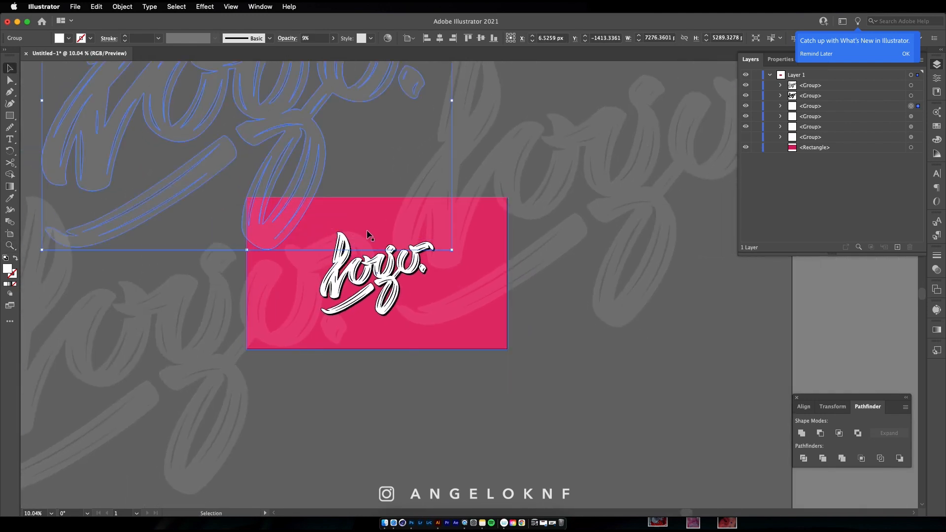
Duplicate the upper-left faded lettering toward the artboard's lower right, adjust its position, and deselect it
drag(274, 156, 530, 422)
key(super+z)
drag(149, 80, 455, 393)
drag(454, 392, 436, 419)
key(super+shift+a)
key(z)
drag(420, 276, 509, 288)
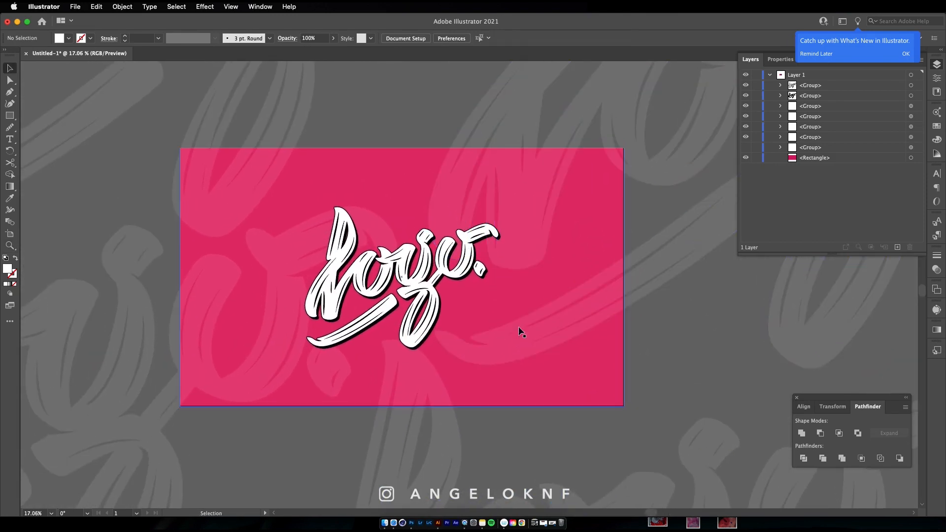
Move the upper-left faded lettering copy slightly up and to the right, and switch on Trim View to hide artwork beyond the artboard
drag(247, 191, 306, 169)
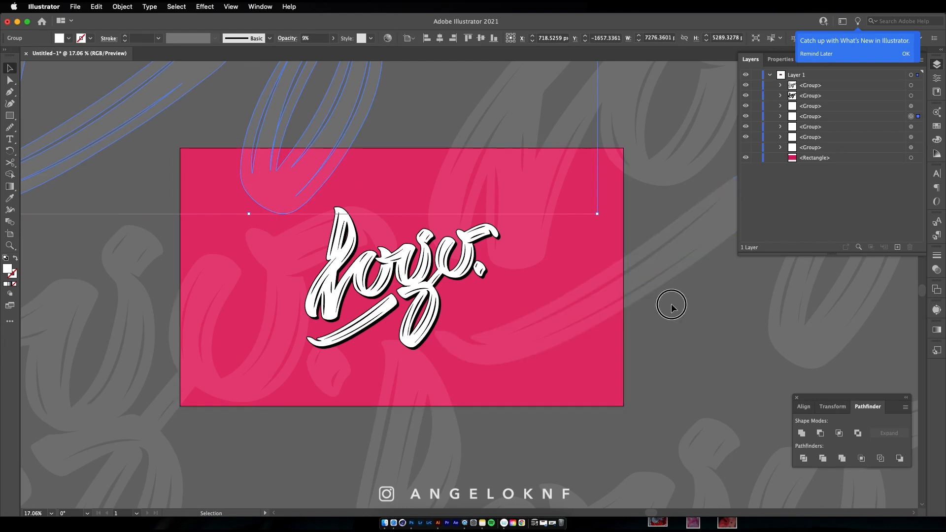
click(230, 7)
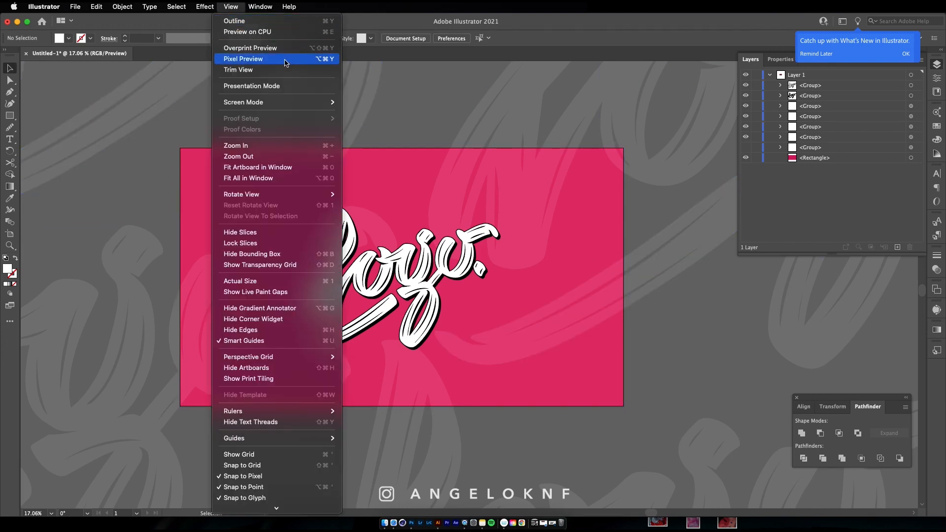
click(284, 70)
scroll(468, 312, up, 2)
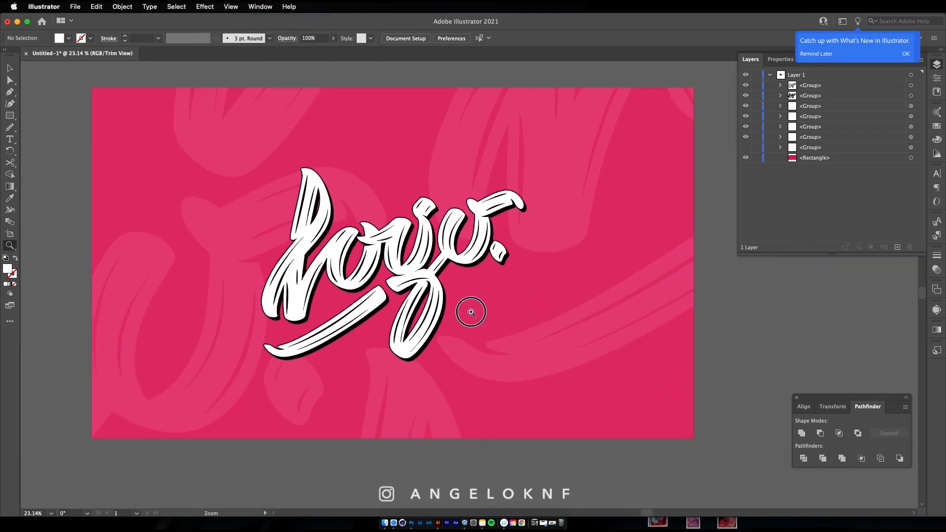
Recolor the central wordmark's black shadow and outline to the dark grey 191919
click(481, 270)
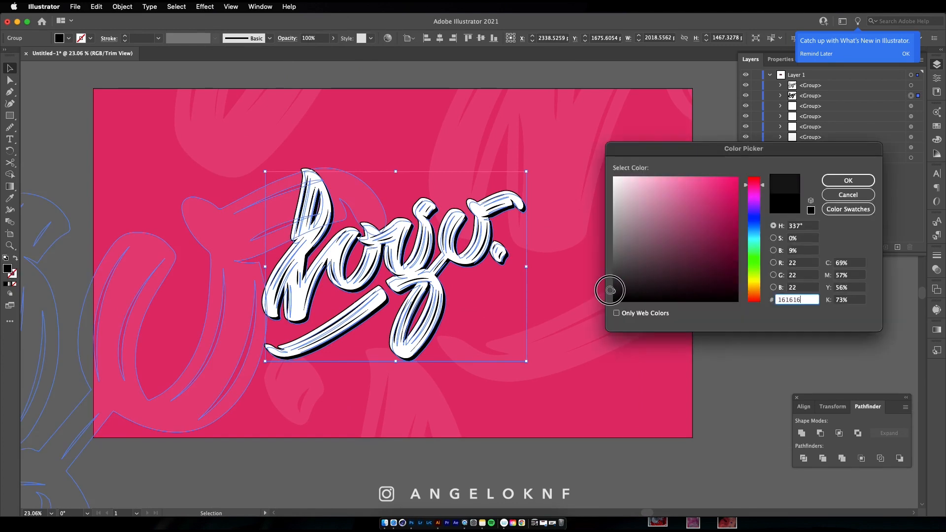
key(Return)
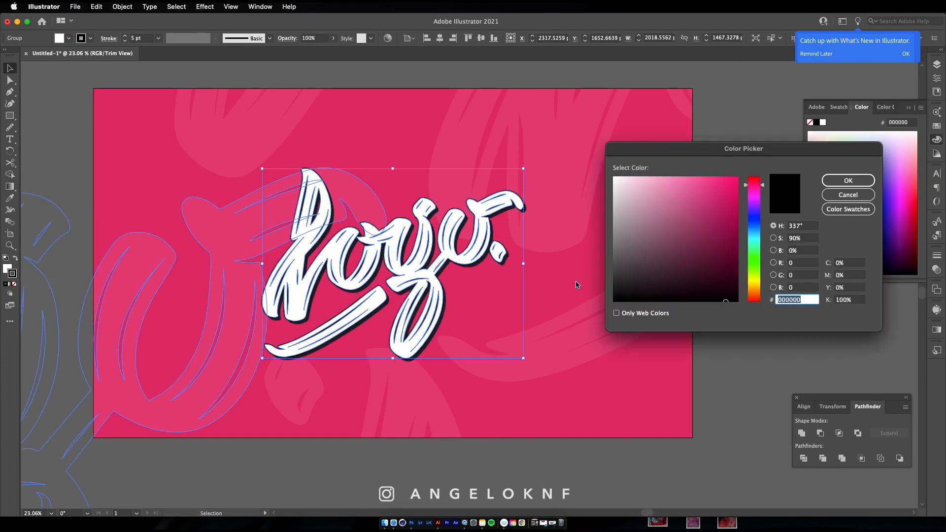
text(191919)
click(847, 181)
click(760, 288)
key(z)
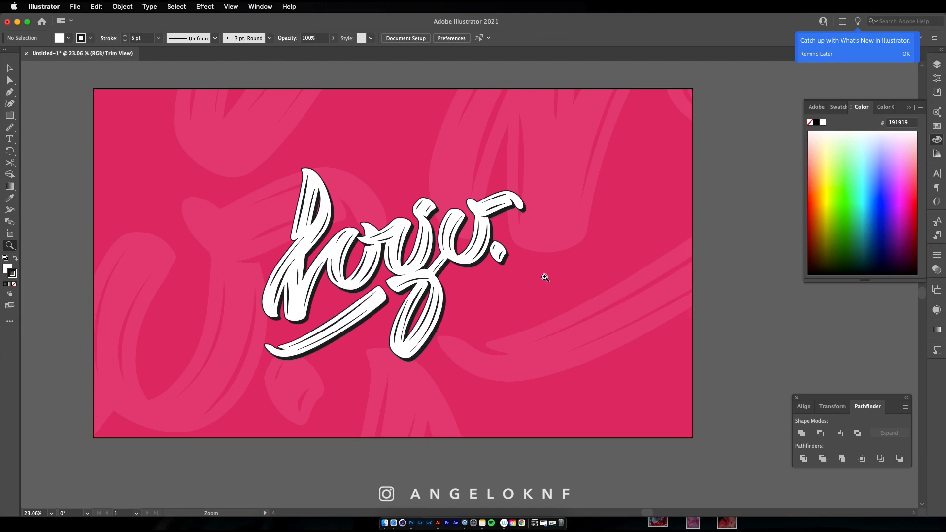
drag(542, 276, 527, 286)
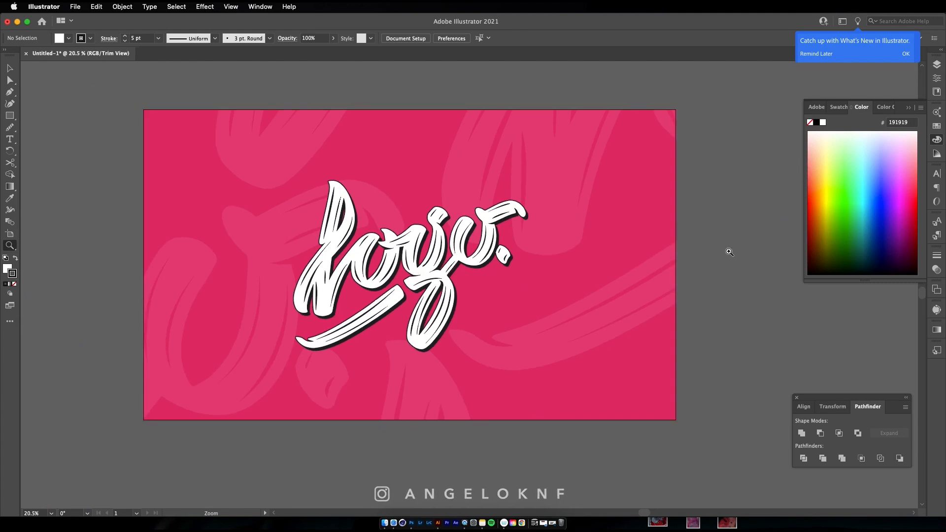